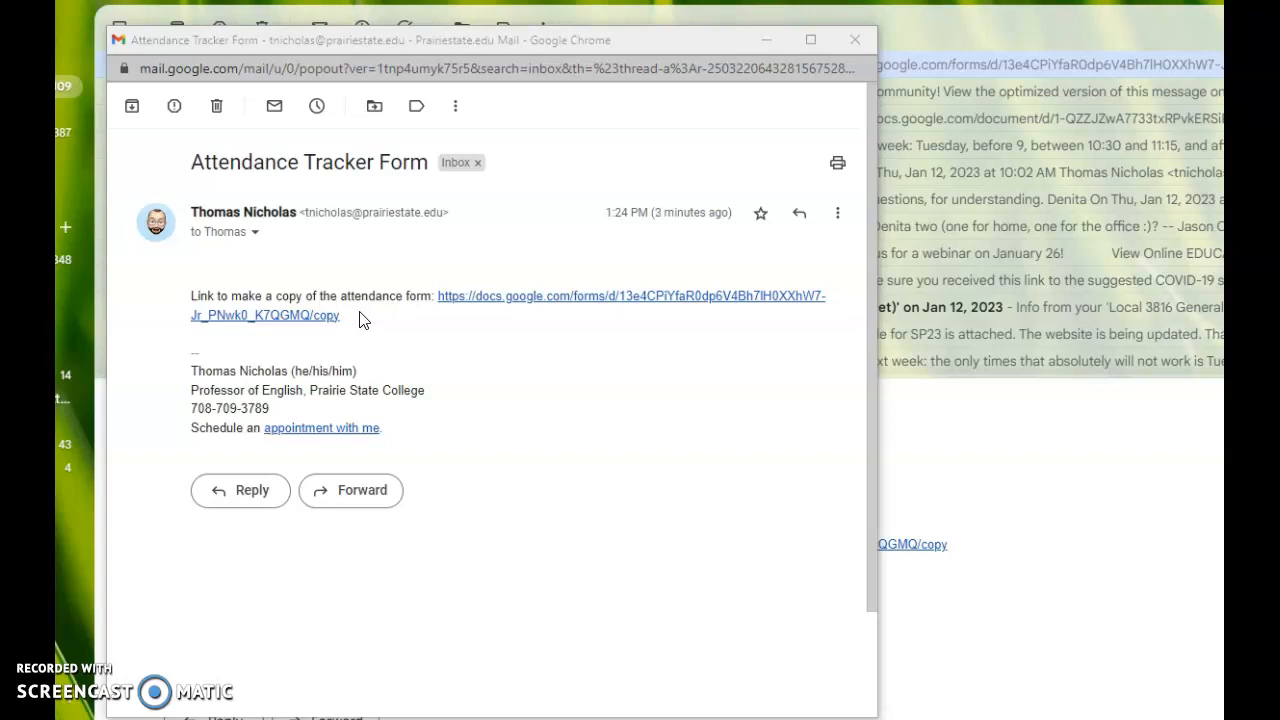
Open the attendance form copy link in the Attendance Tracker Form e-mail and make a copy of ENG101 Attendance.
{"action": "left_click", "coordinate": [337, 320]}
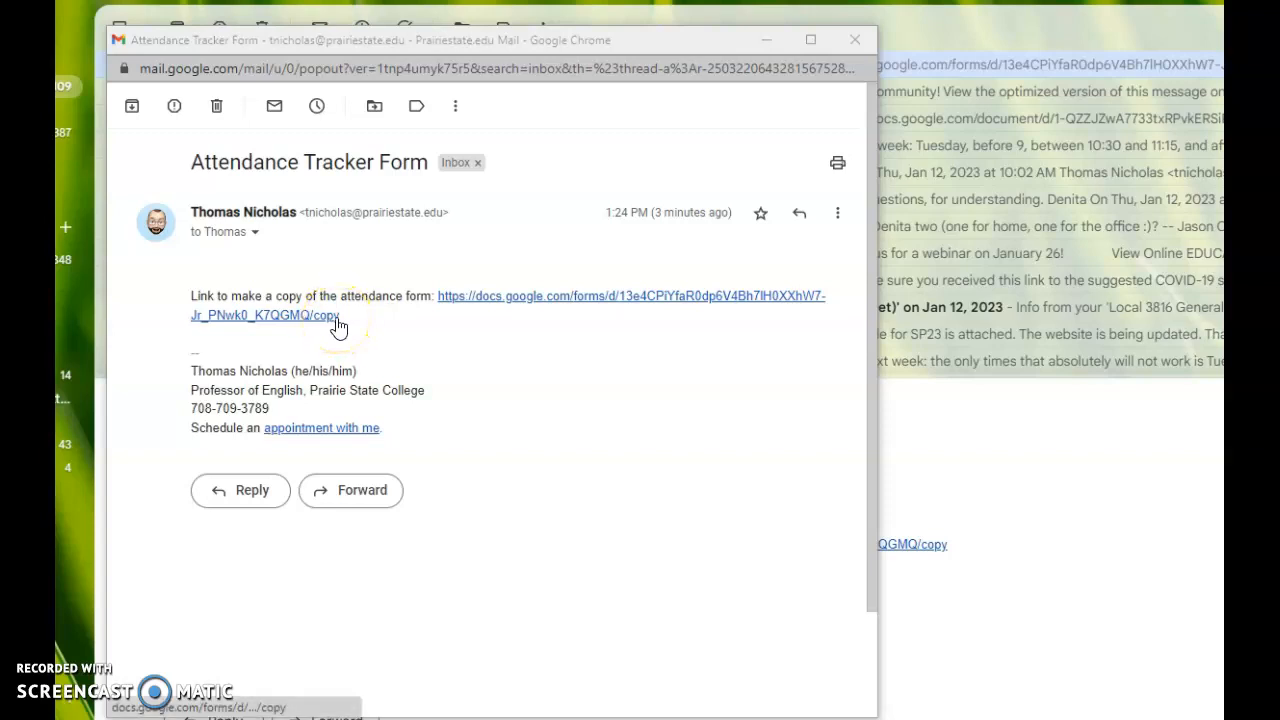
{"action": "left_click", "coordinate": [647, 458]}
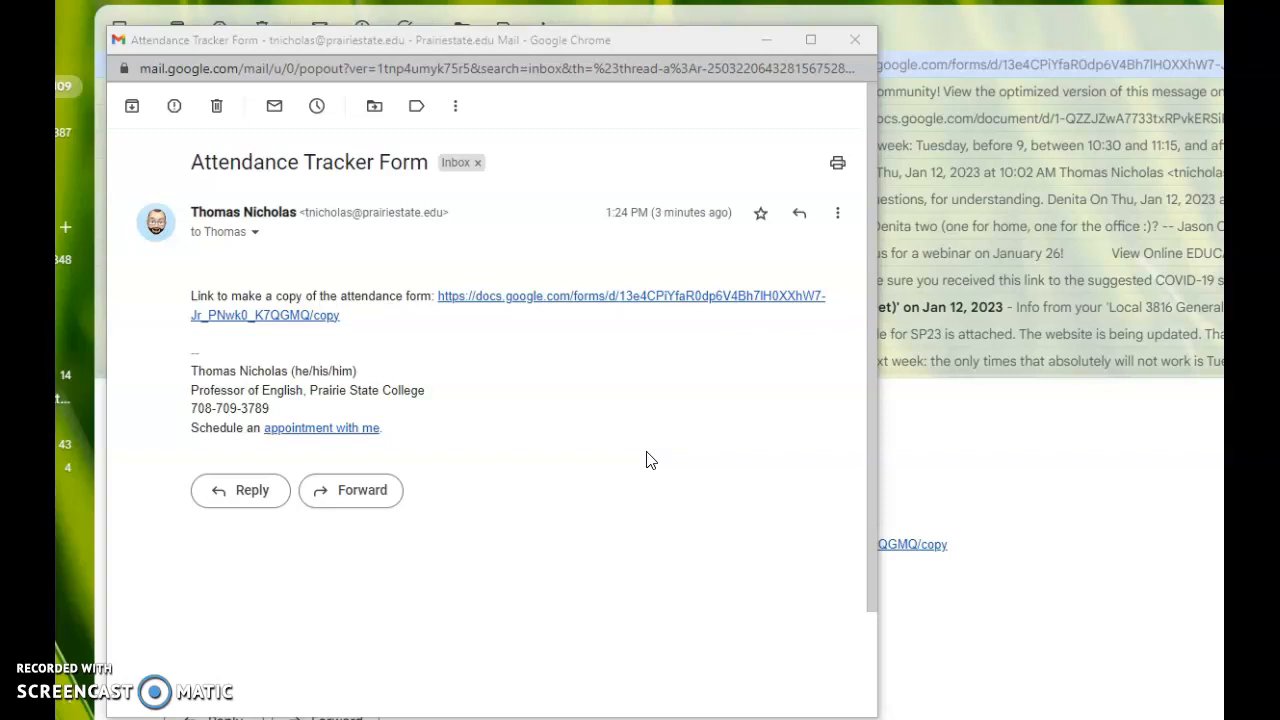
{"action": "left_click", "coordinate": [565, 297]}
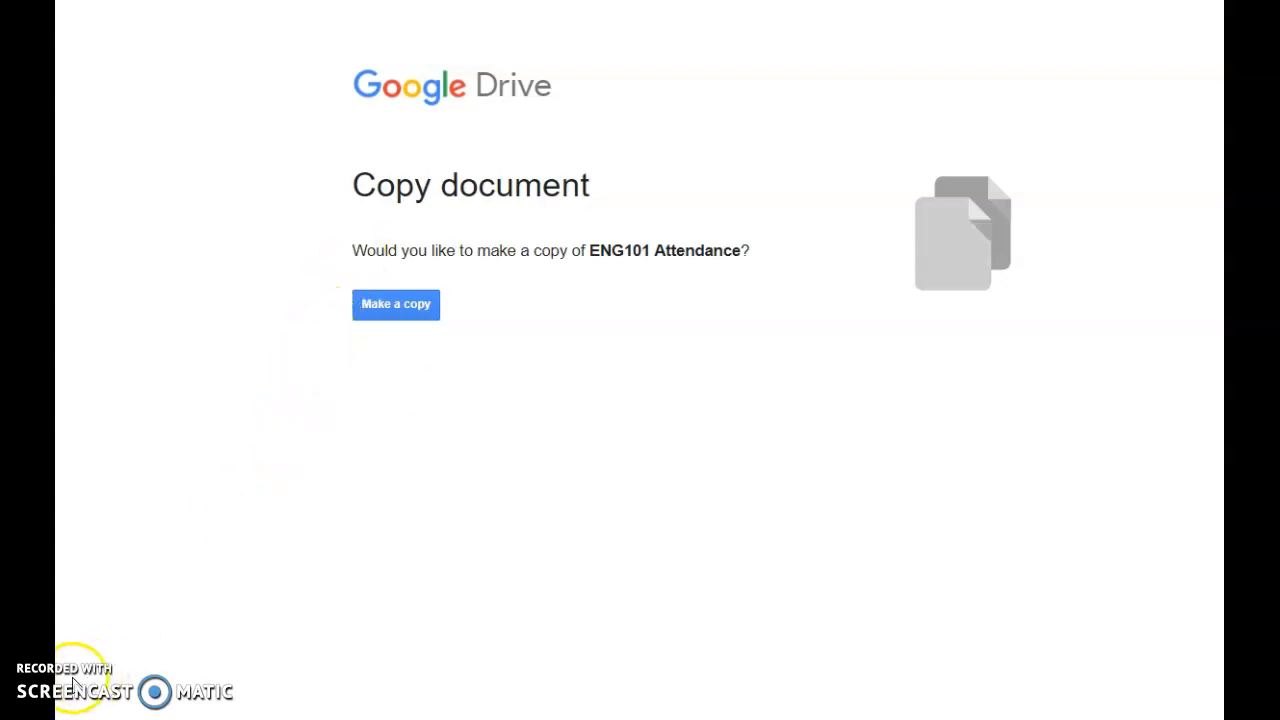
{"action": "left_click", "coordinate": [377, 297]}
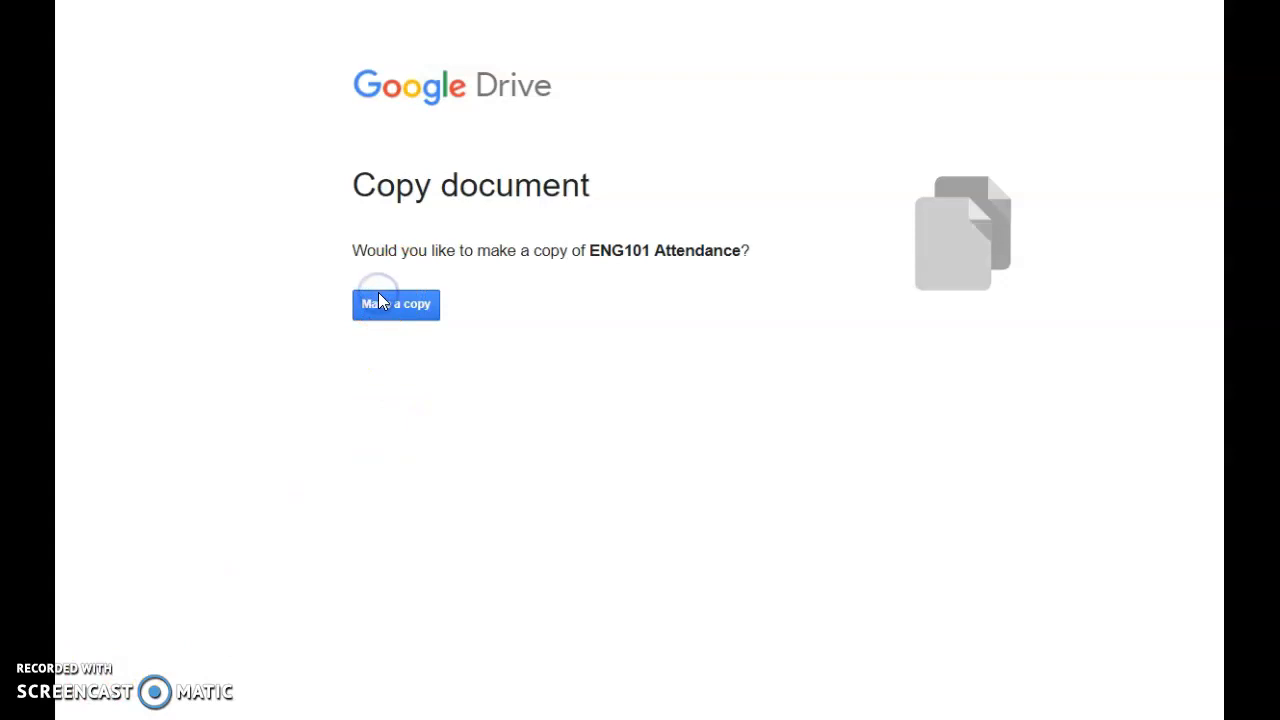
{"action": "left_click", "coordinate": [383, 300]}
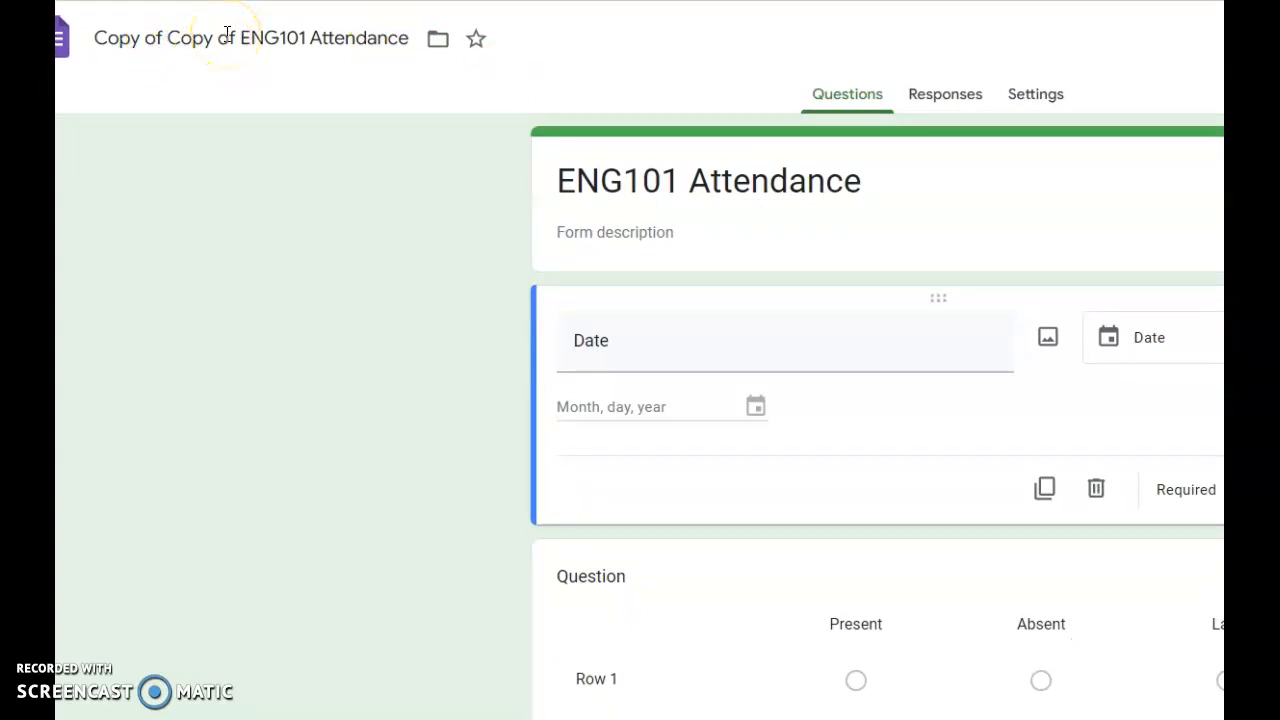
Rename the copied form's file and its displayed title to ENG101-02 Attendance.
{"action": "left_click_drag", "start_coordinate": [238, 38], "coordinate": [96, 36]}
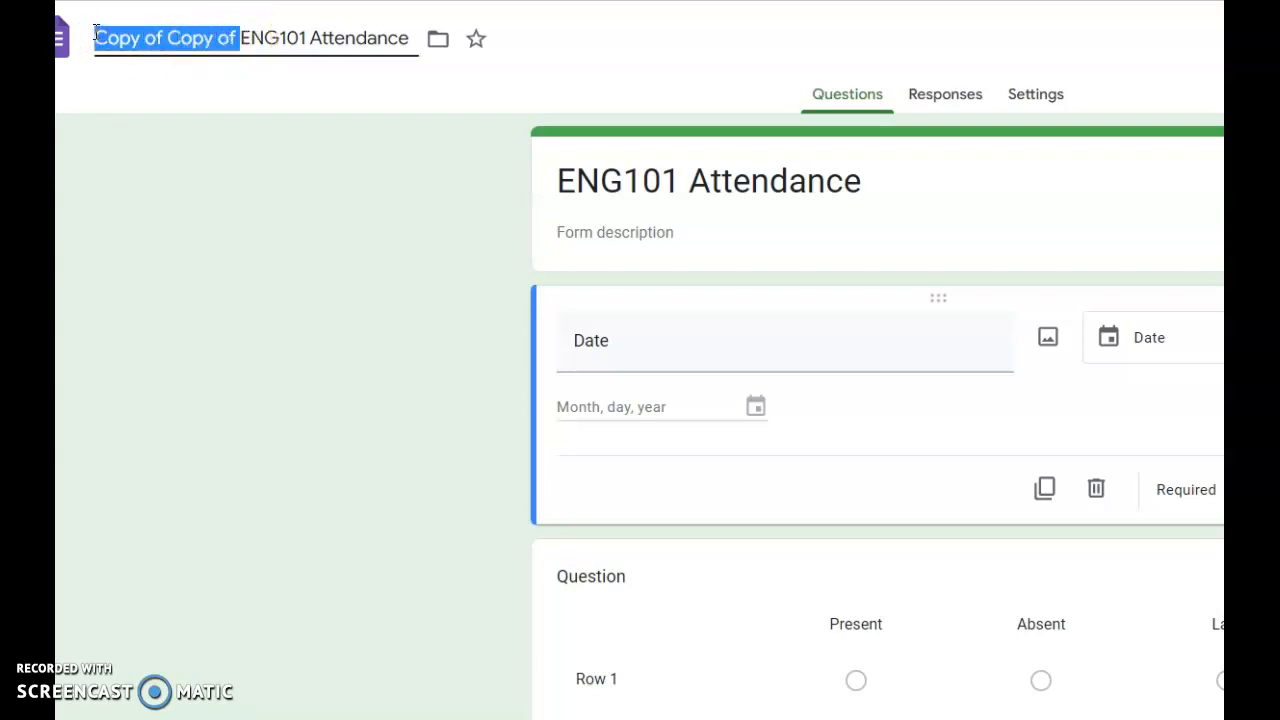
{"action": "key", "text": "BackSpace"}
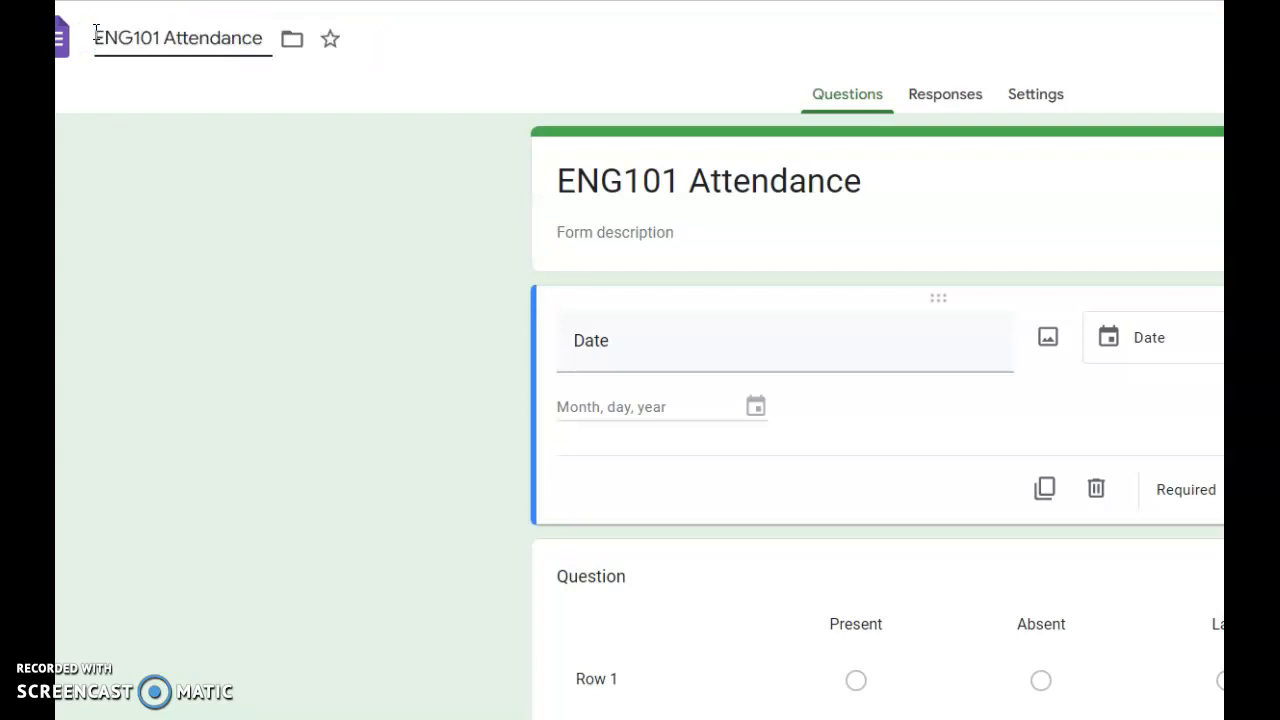
{"action": "left_click", "coordinate": [161, 37]}
{"action": "type", "text": "-02"}
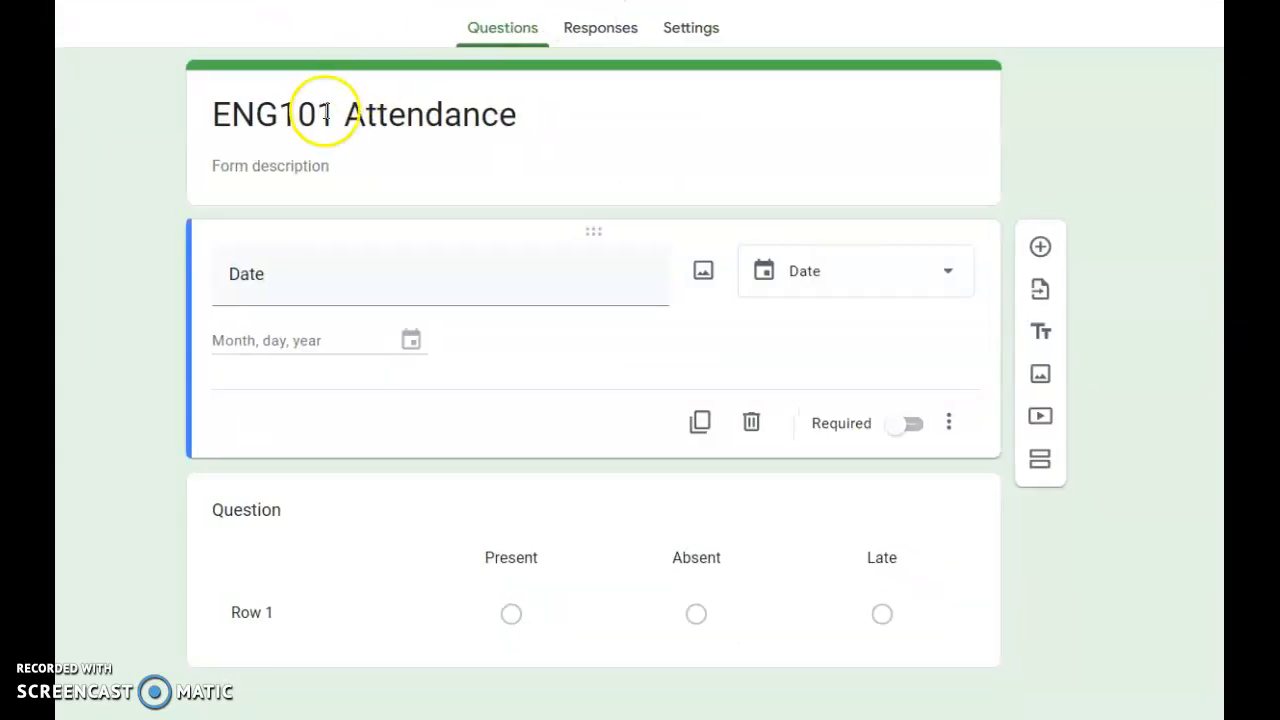
{"action": "left_click", "coordinate": [690, 171]}
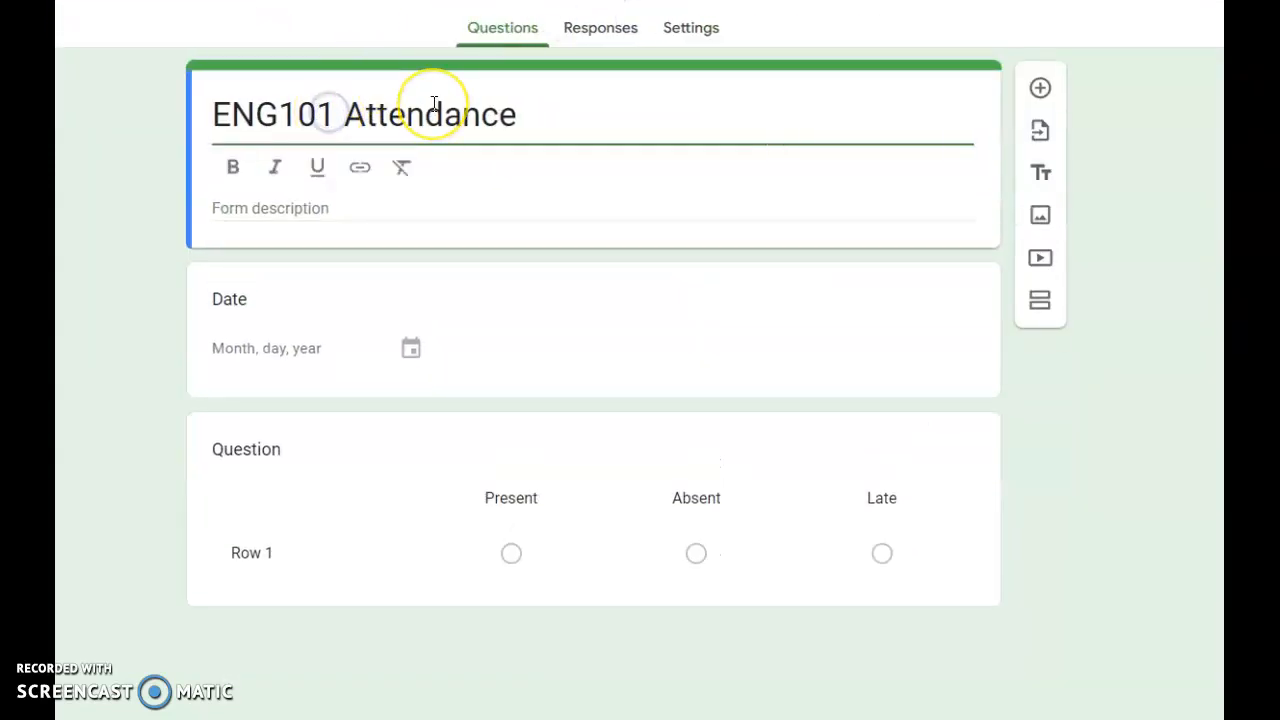
{"action": "type", "text": "-02"}
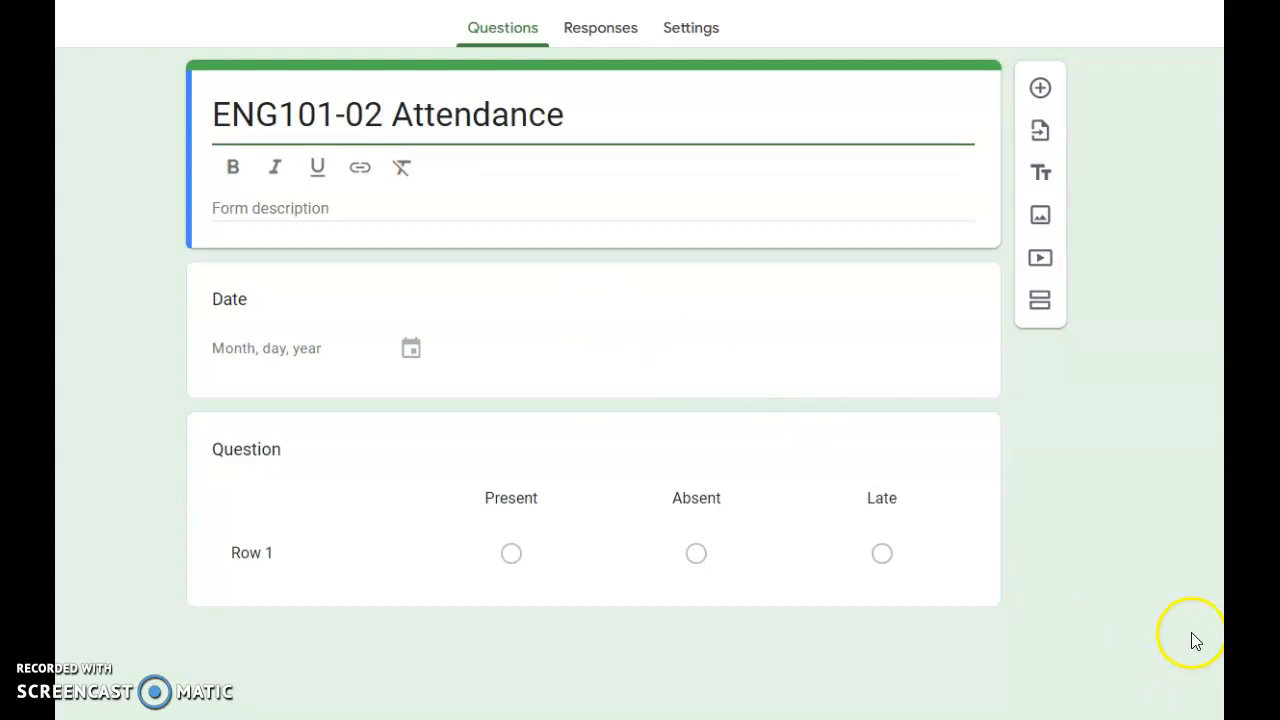
{"action": "left_click", "coordinate": [1160, 590]}
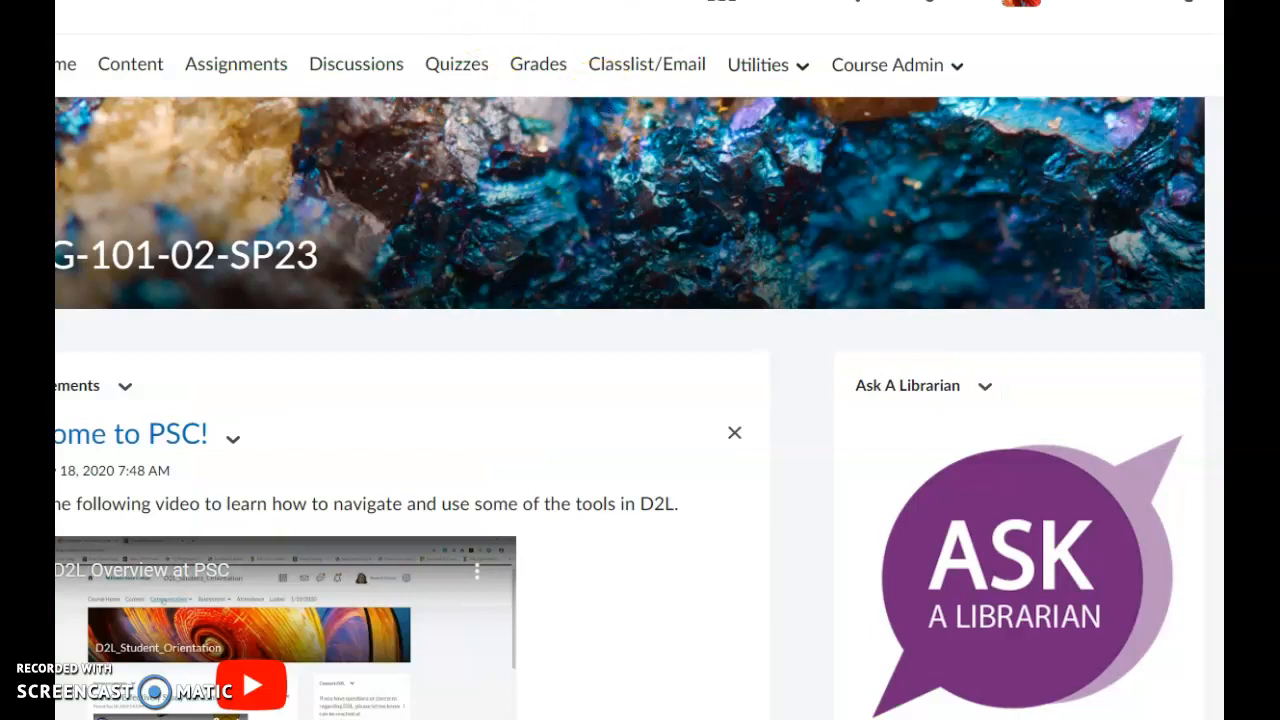
Open the classlist of the ENG-101-02-SP23 course in D2L and show only the students.
{"action": "left_click", "coordinate": [672, 68]}
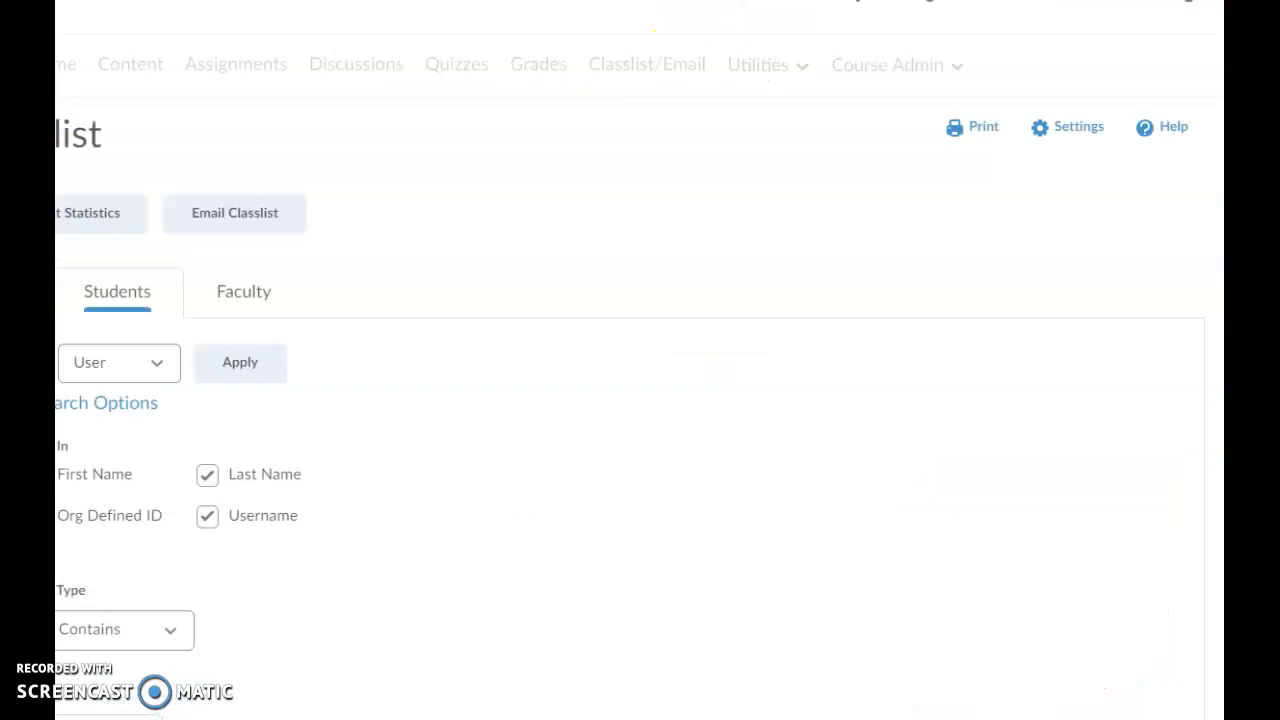
{"action": "left_click_drag", "start_coordinate": [781, 12], "coordinate": [632, 110]}
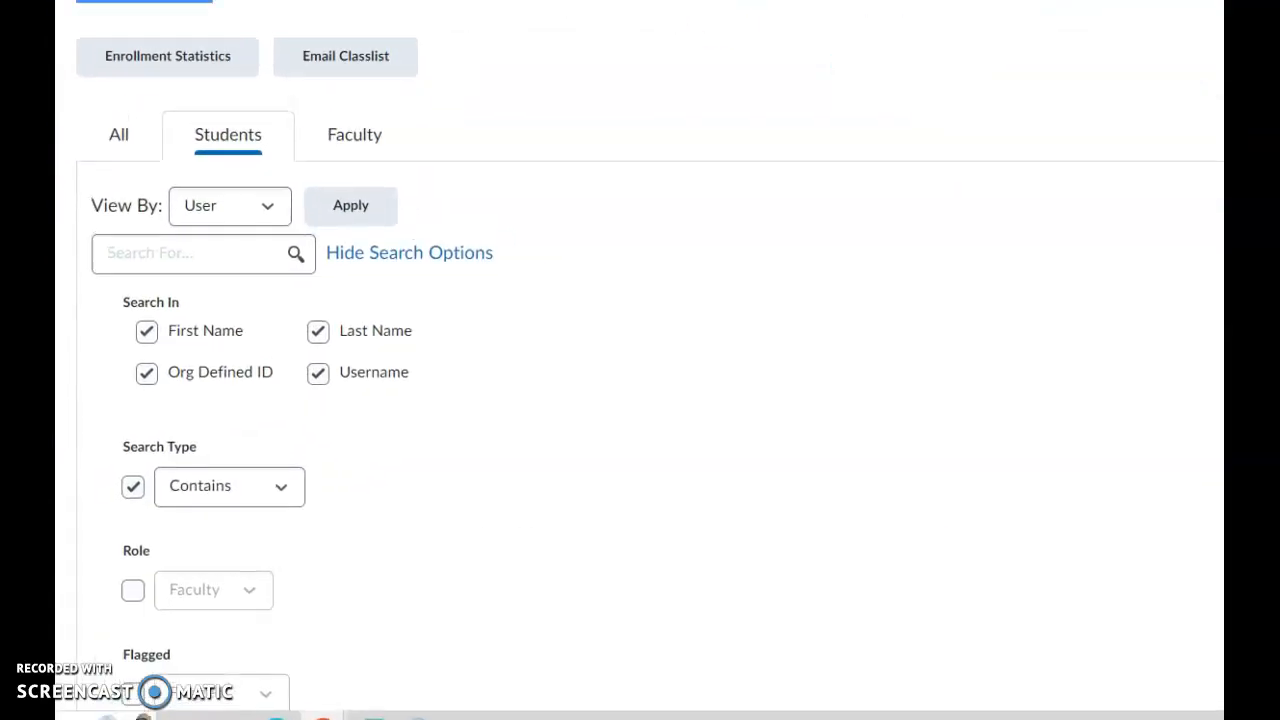
{"action": "left_click", "coordinate": [121, 158]}
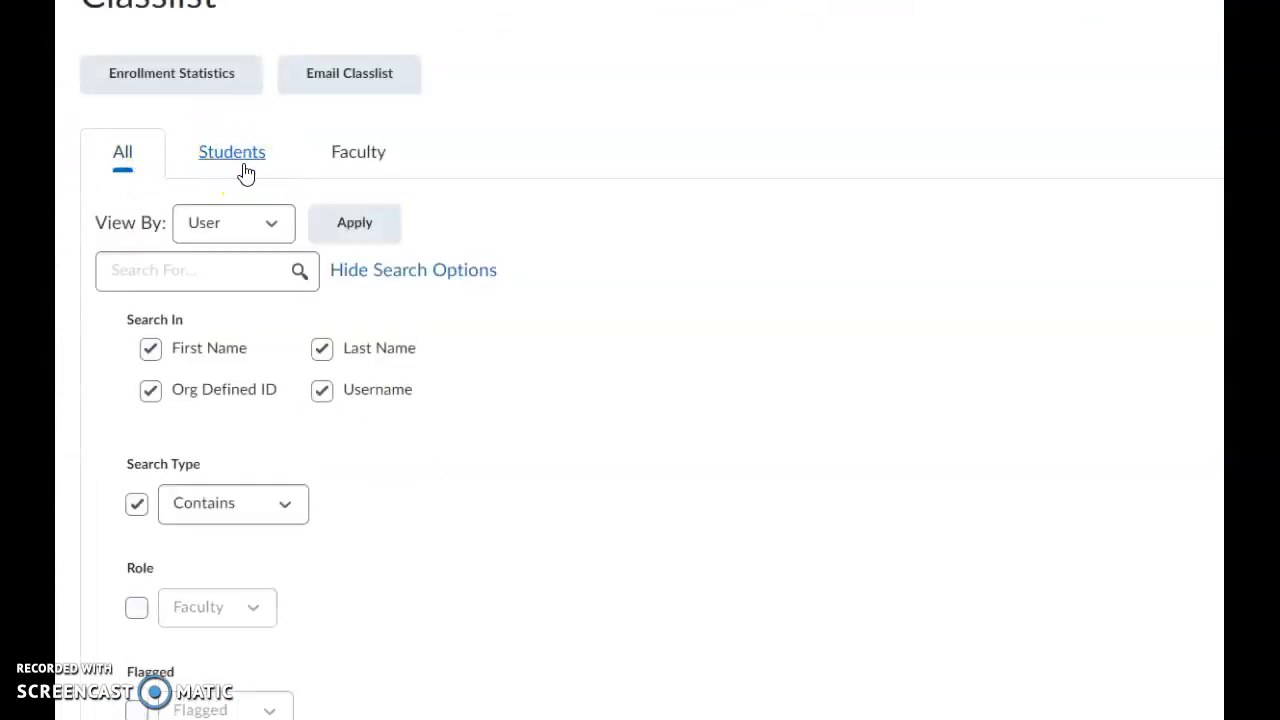
{"action": "left_click", "coordinate": [246, 172]}
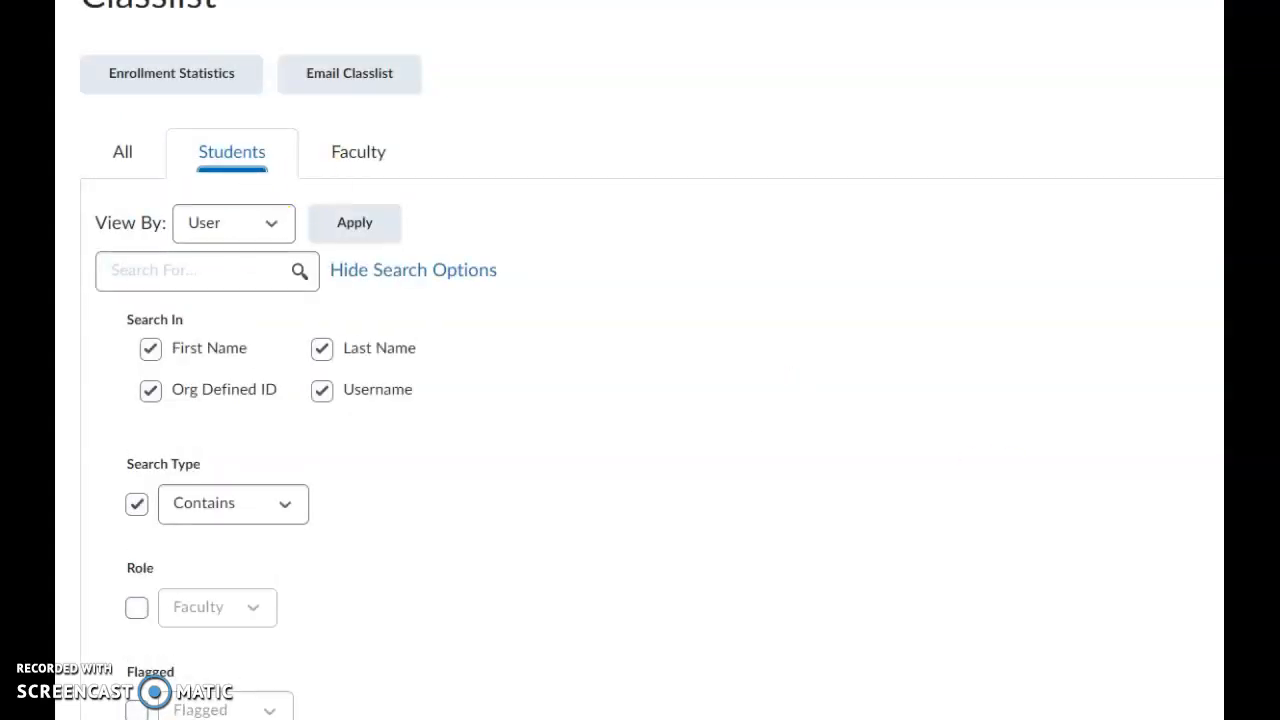
Select the whole student table in the classlist, from the last row up to the header row, and copy it.
{"action": "scroll", "coordinate": [650, 400], "scroll_direction": "down", "scroll_amount": 10}
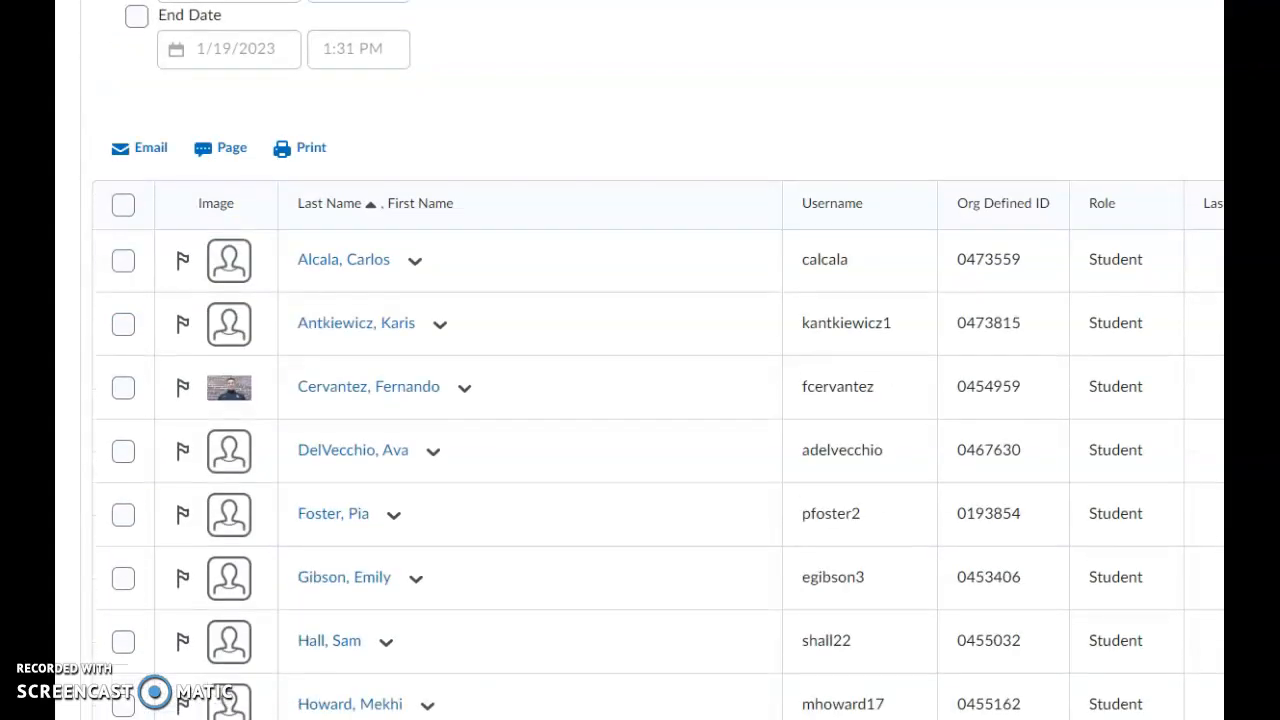
{"action": "scroll", "coordinate": [650, 400], "scroll_direction": "down", "scroll_amount": 6}
{"action": "scroll", "coordinate": [650, 400], "scroll_direction": "down", "scroll_amount": 4}
{"action": "scroll", "coordinate": [650, 400], "scroll_direction": "up", "scroll_amount": 5}
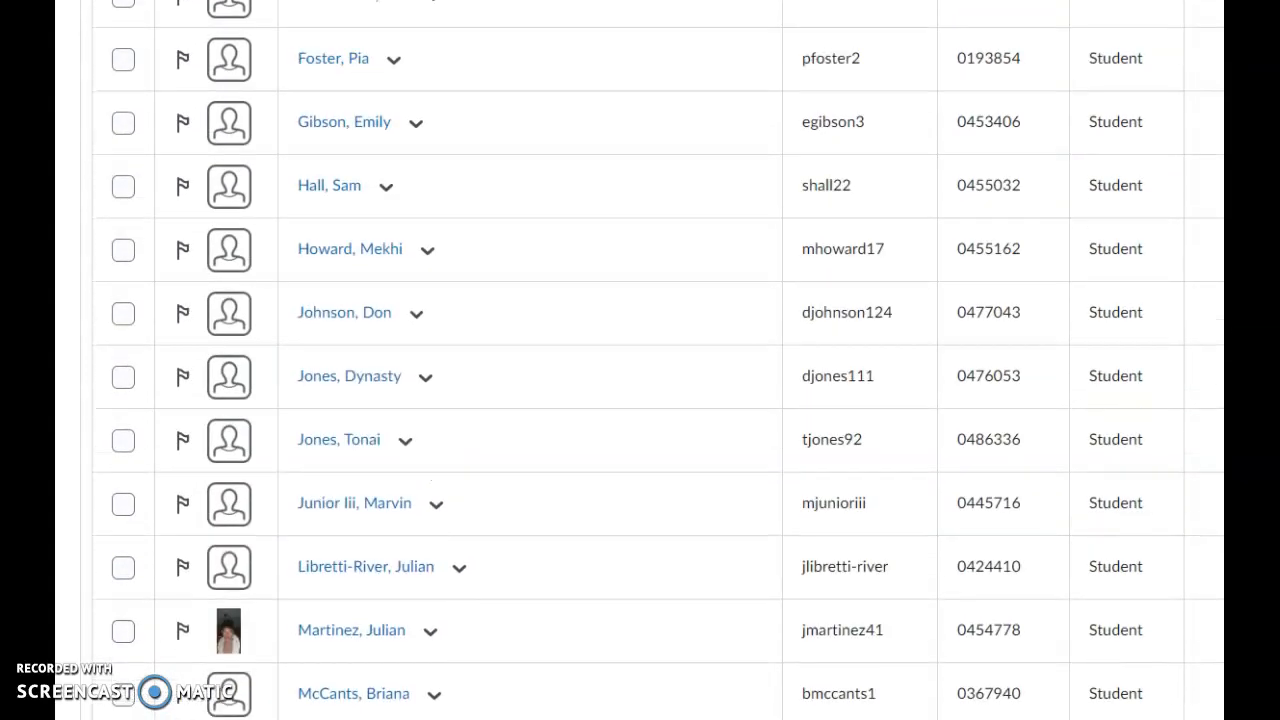
{"action": "scroll", "coordinate": [650, 400], "scroll_direction": "up", "scroll_amount": 3}
{"action": "scroll", "coordinate": [650, 400], "scroll_direction": "down", "scroll_amount": 1}
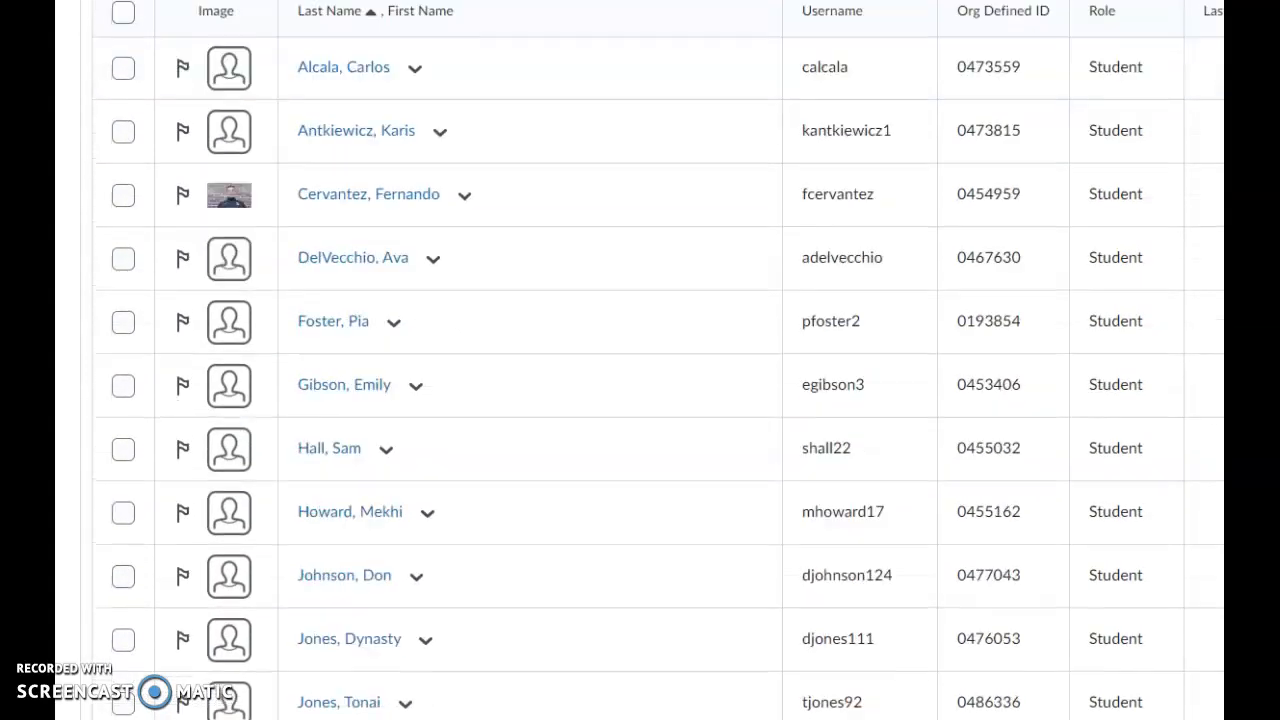
{"action": "scroll", "coordinate": [650, 400], "scroll_direction": "down", "scroll_amount": 9}
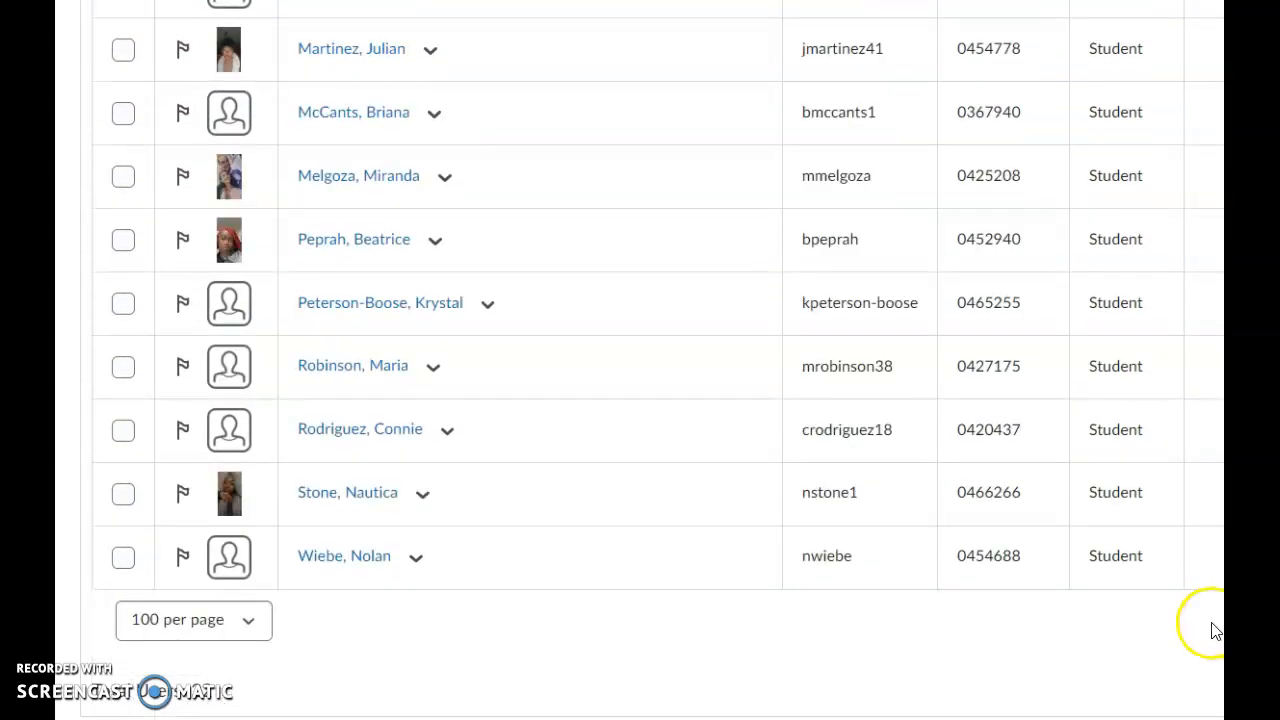
{"action": "left_click_drag", "start_coordinate": [1160, 531], "coordinate": [562, 326]}
{"action": "left_click", "coordinate": [1215, 610]}
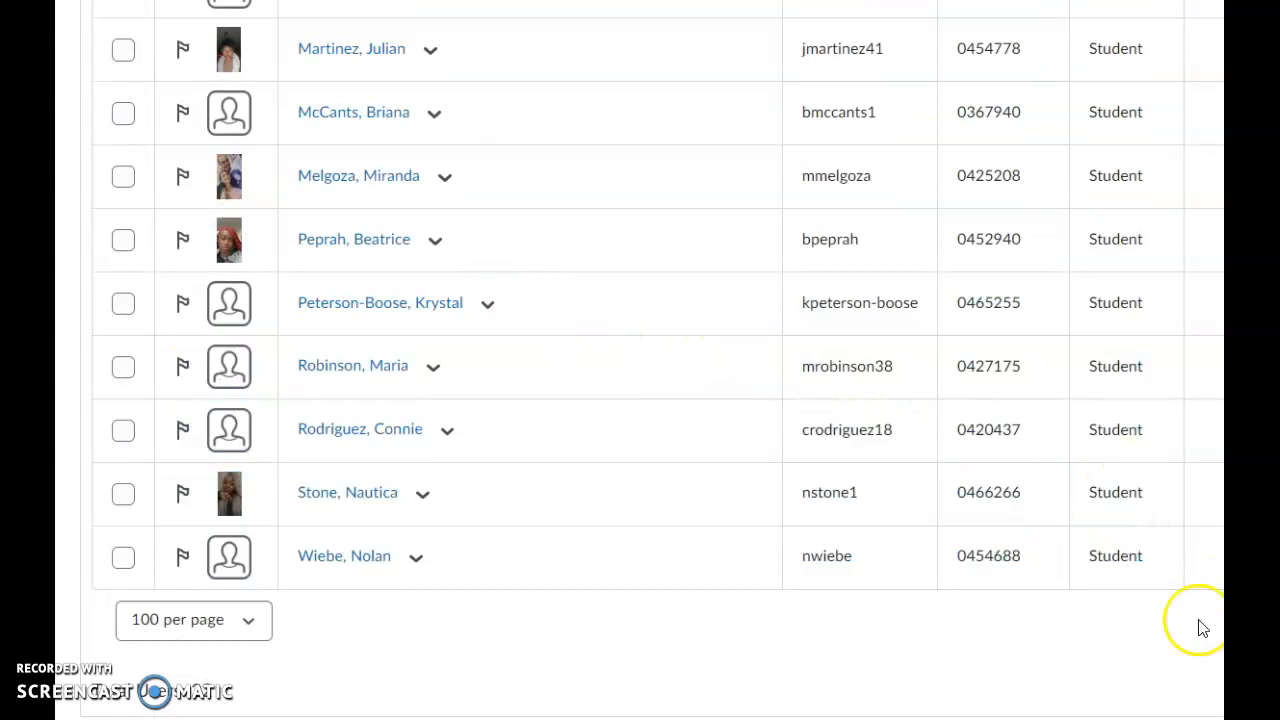
{"action": "left_click_drag", "start_coordinate": [1211, 566], "coordinate": [172, 272]}
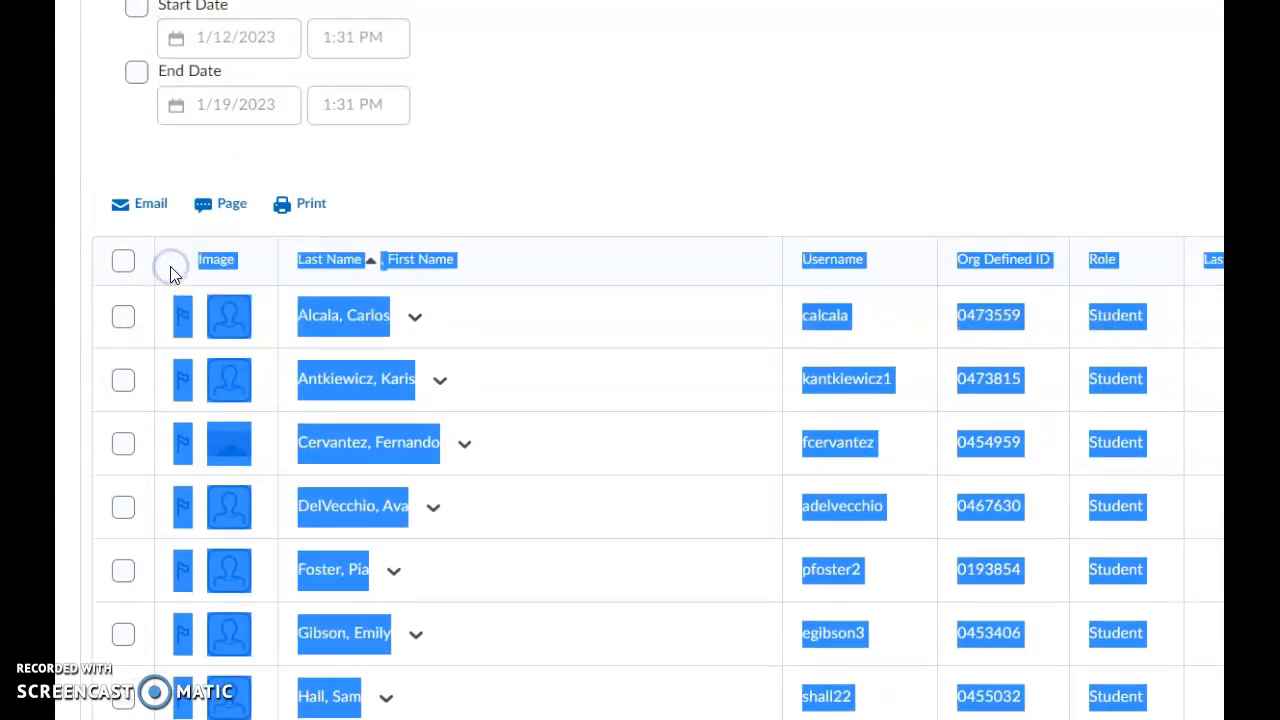
{"action": "left_click_drag", "start_coordinate": [172, 272], "coordinate": [170, 268]}
{"action": "right_click", "coordinate": [334, 319]}
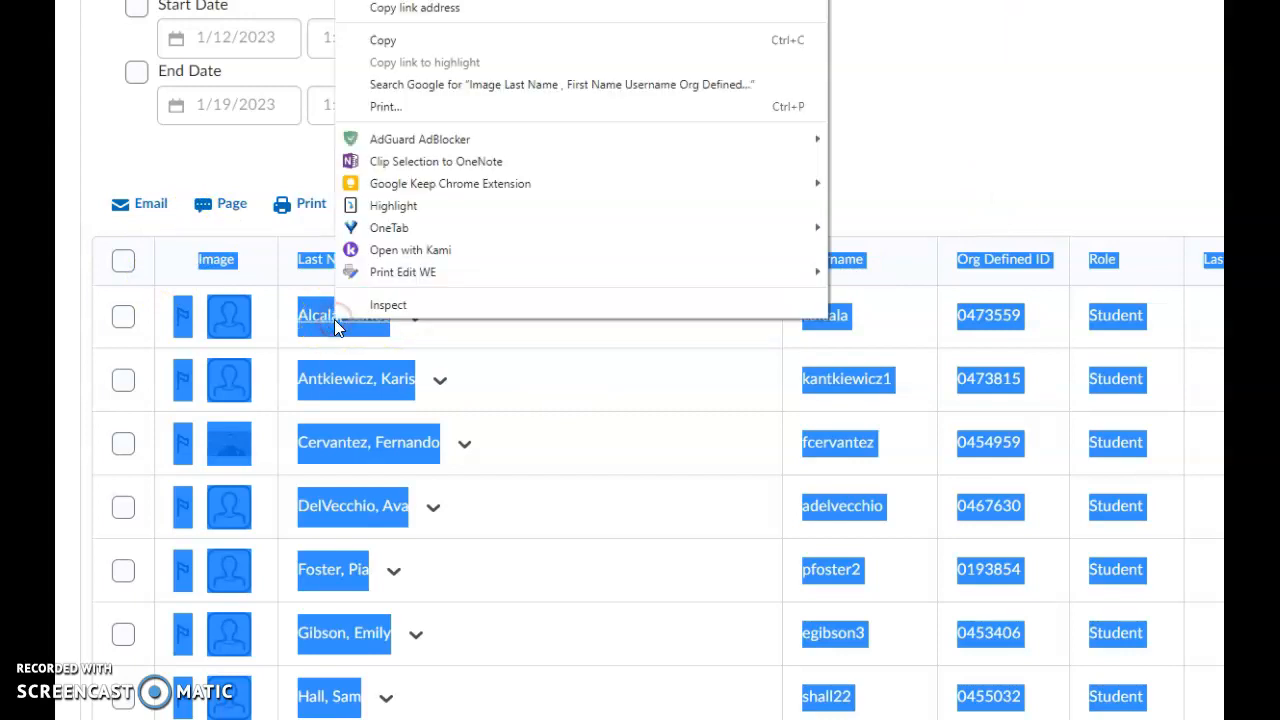
{"action": "left_click", "coordinate": [505, 41]}
{"action": "left_click", "coordinate": [1221, 120]}
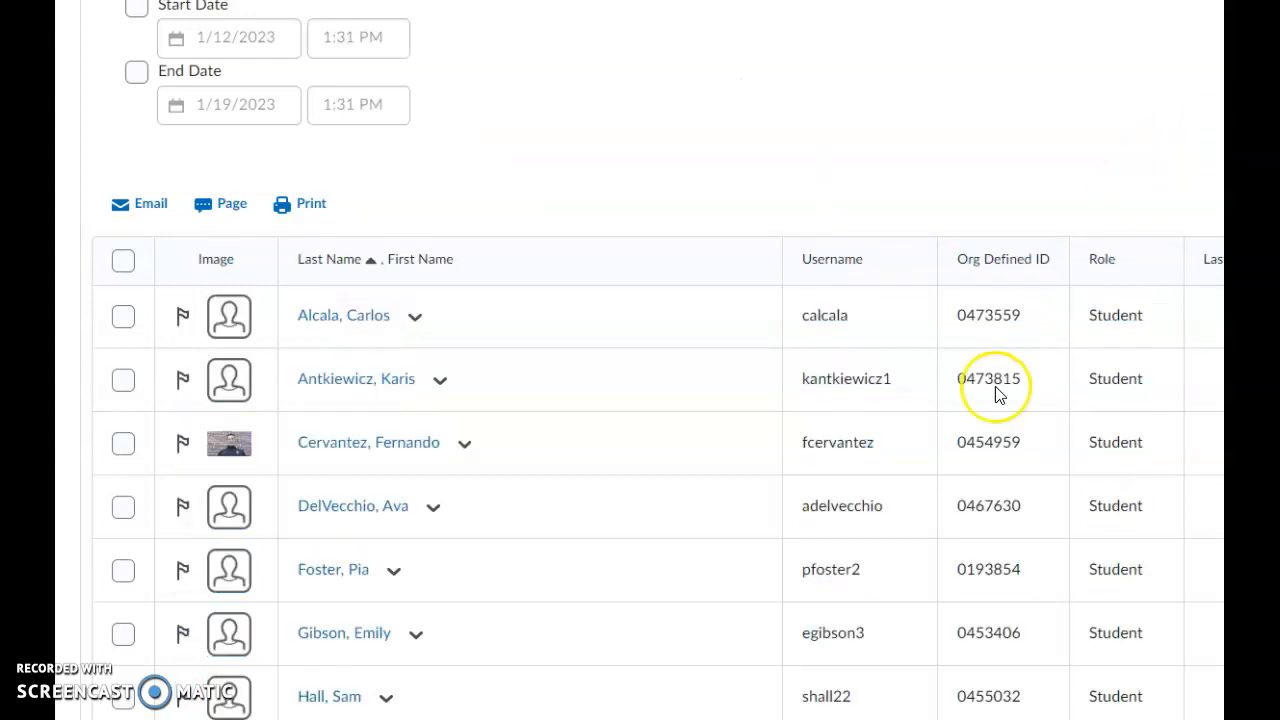
Switch to the blank Excel worksheet and paste the copied classlist at cell A1, matching the destination formatting.
{"action": "left_click", "coordinate": [545, 718]}
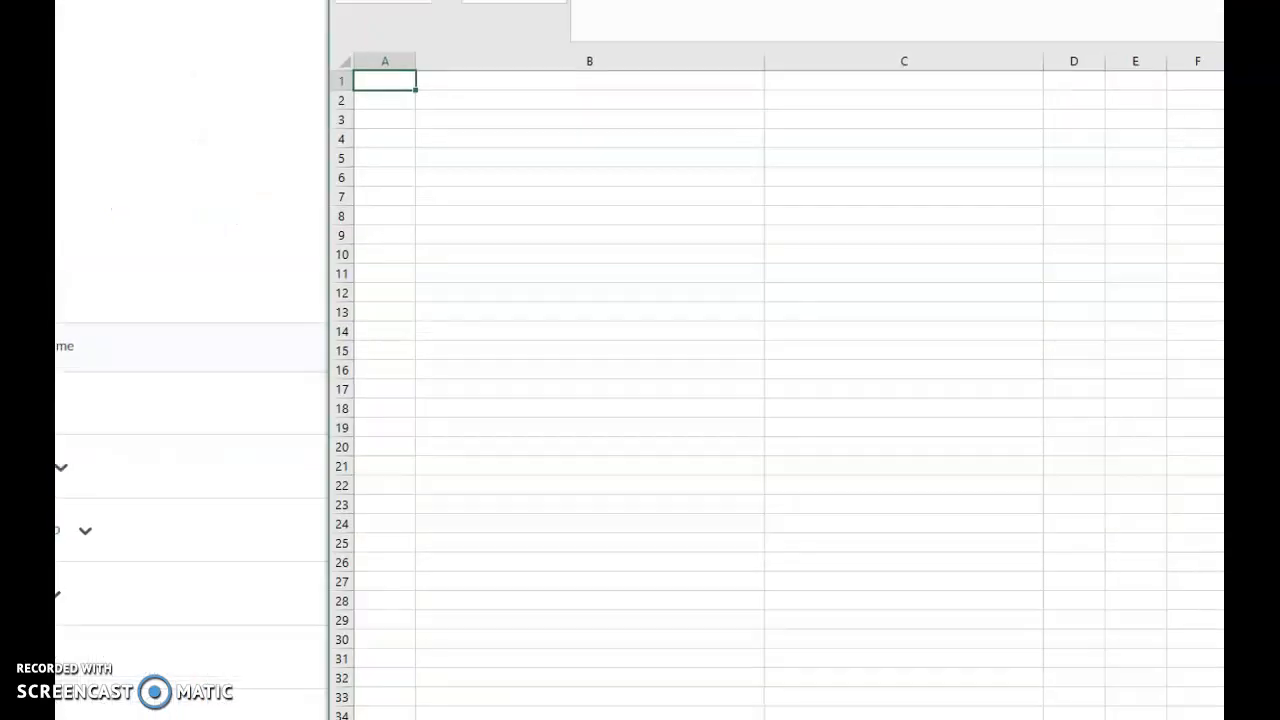
{"action": "right_click", "coordinate": [406, 86]}
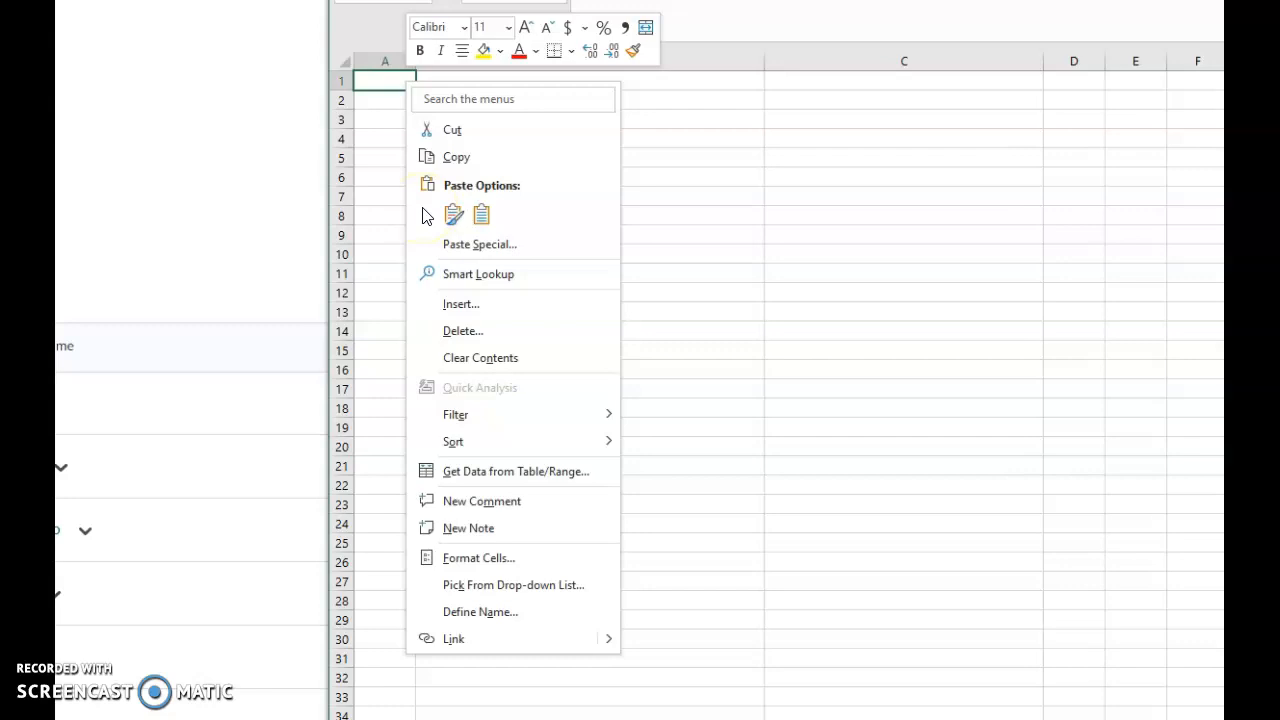
{"action": "left_click", "coordinate": [481, 215]}
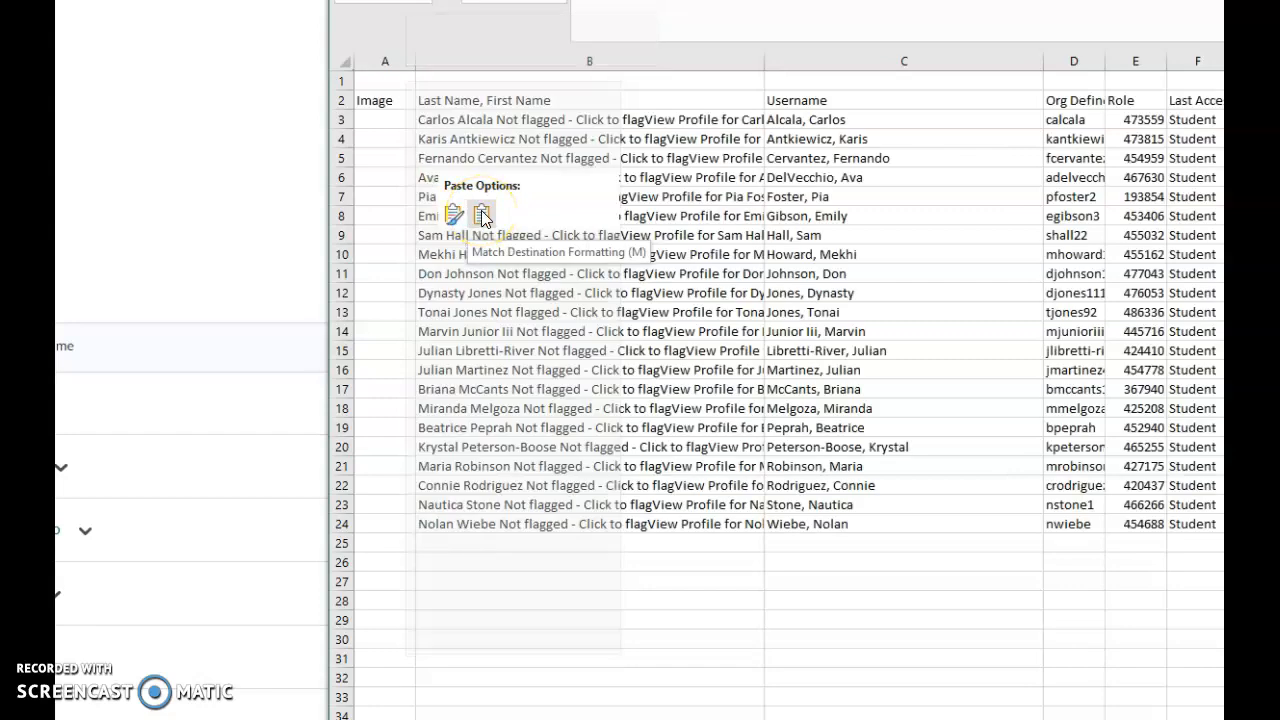
{"action": "left_click", "coordinate": [378, 83]}
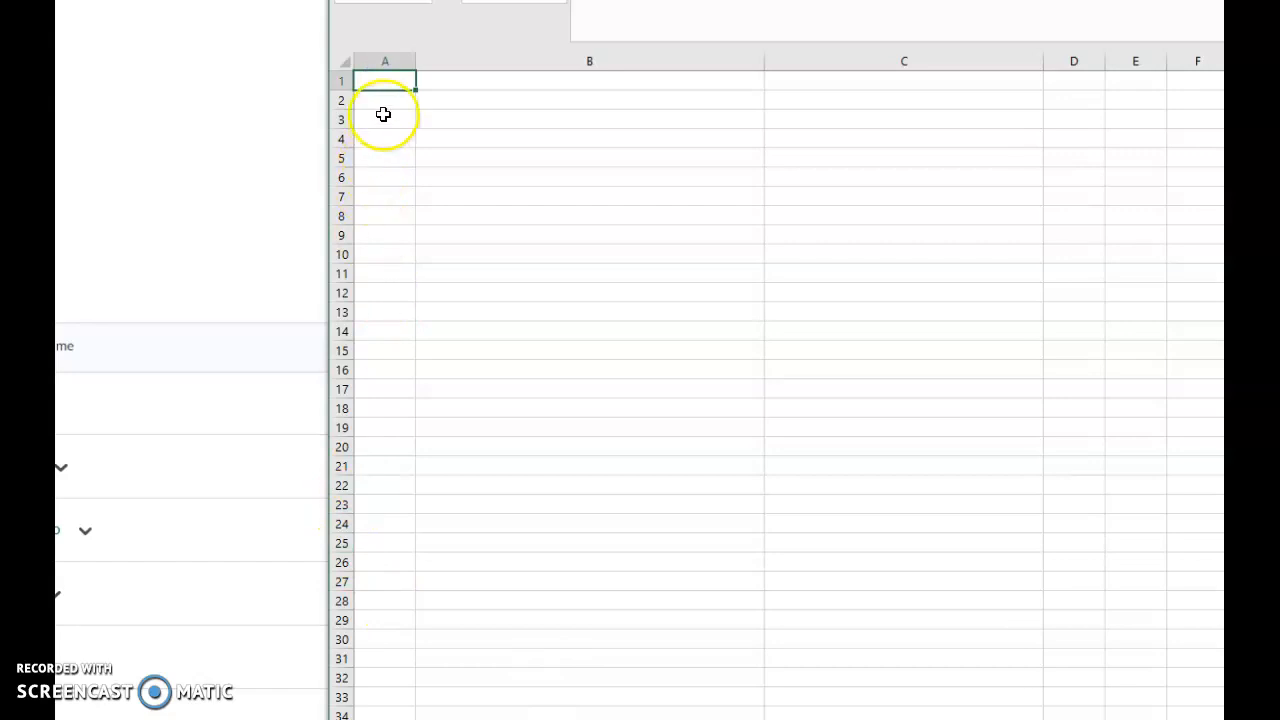
{"action": "right_click", "coordinate": [377, 81]}
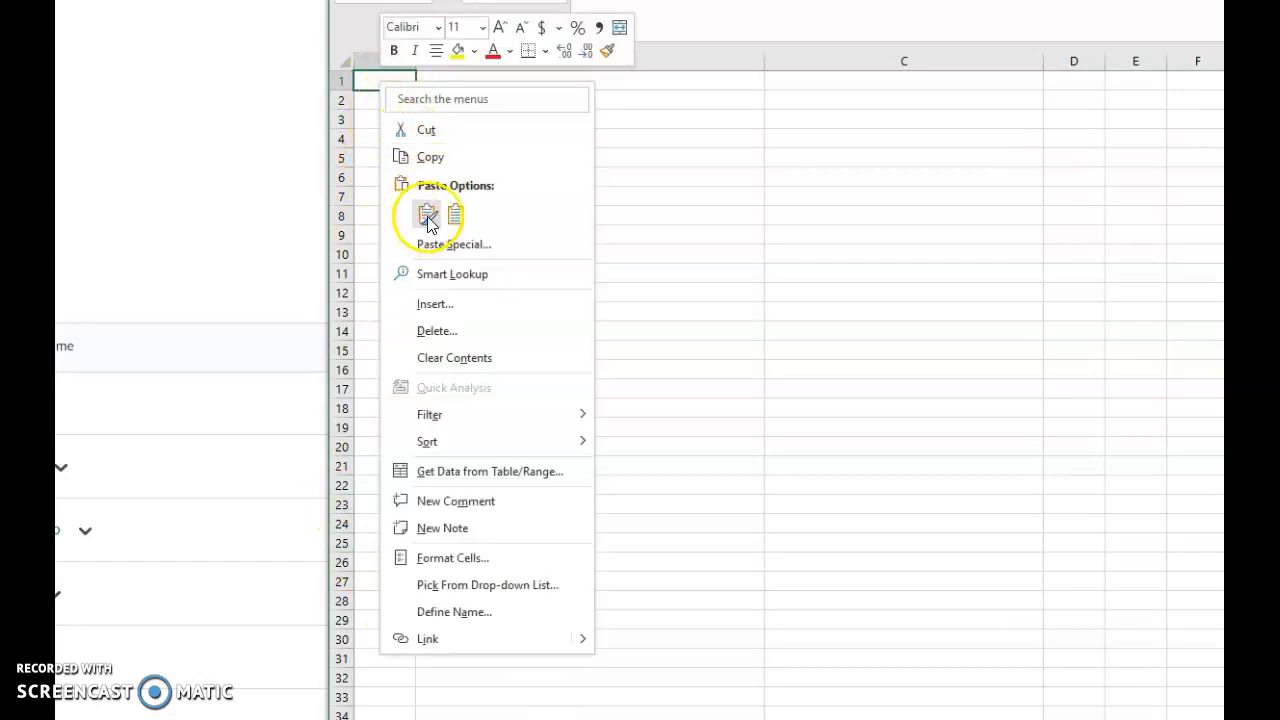
{"action": "left_click", "coordinate": [455, 215]}
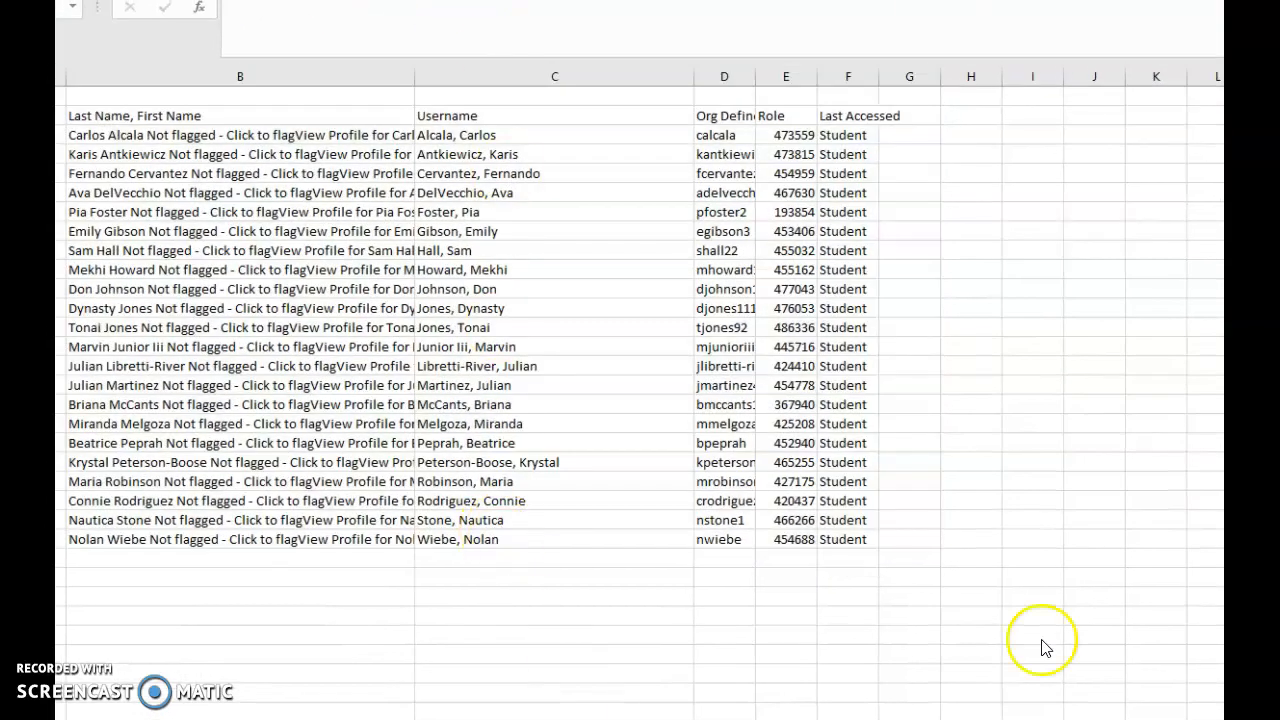
Widen column B of the pasted classlist so its longest entries fit within the column.
{"action": "left_click", "coordinate": [655, 715]}
{"action": "left_click", "coordinate": [271, 173]}
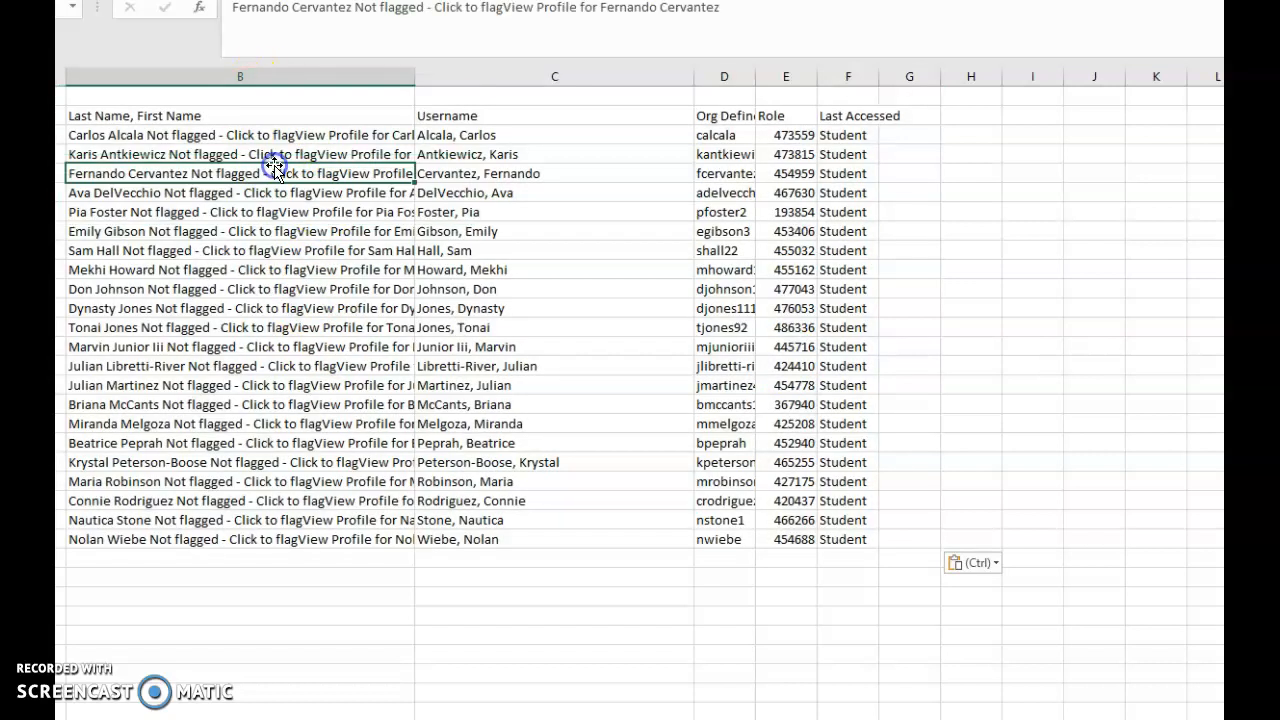
{"action": "left_click_drag", "start_coordinate": [437, 8], "coordinate": [640, 10]}
{"action": "left_click", "coordinate": [413, 73]}
{"action": "left_click_drag", "start_coordinate": [414, 77], "coordinate": [603, 85]}
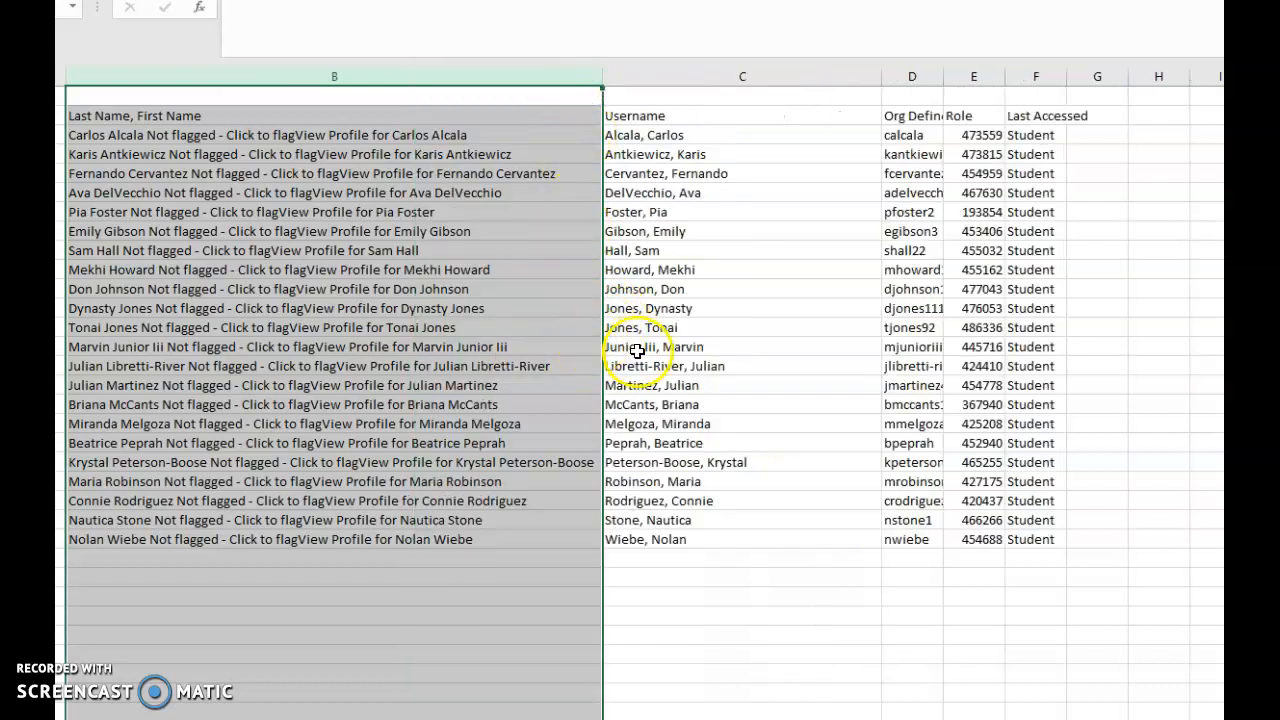
Copy the students' last and first names from cells C3 to C24, leaving out the Username header.
{"action": "left_click", "coordinate": [640, 116]}
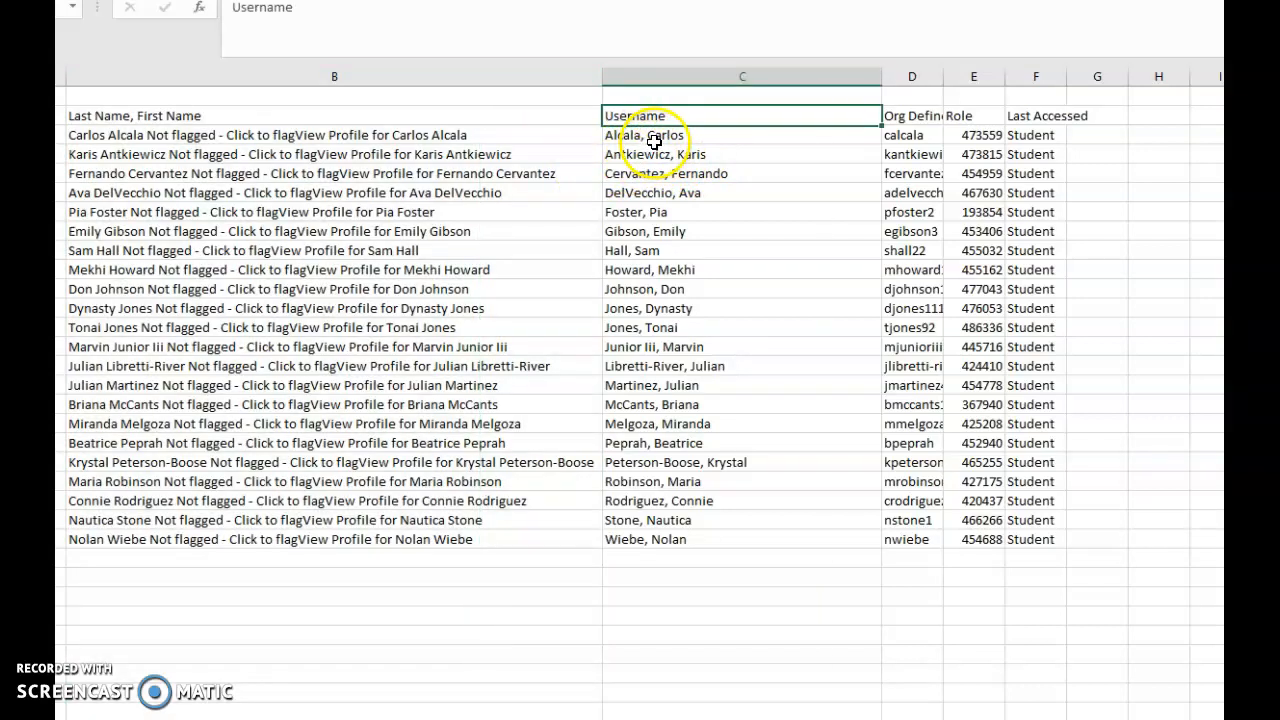
{"action": "left_click_drag", "start_coordinate": [650, 136], "coordinate": [680, 531]}
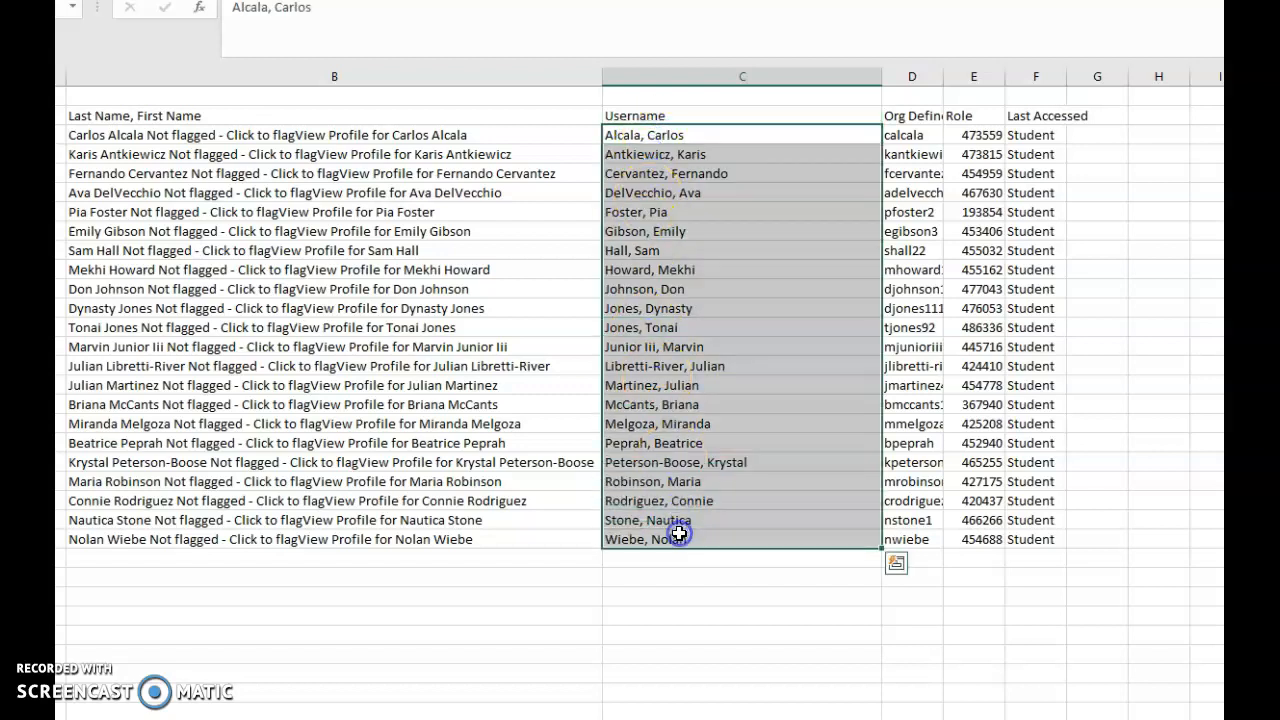
{"action": "key", "text": "ctrl+c"}
{"action": "key", "text": "ctrl+q"}
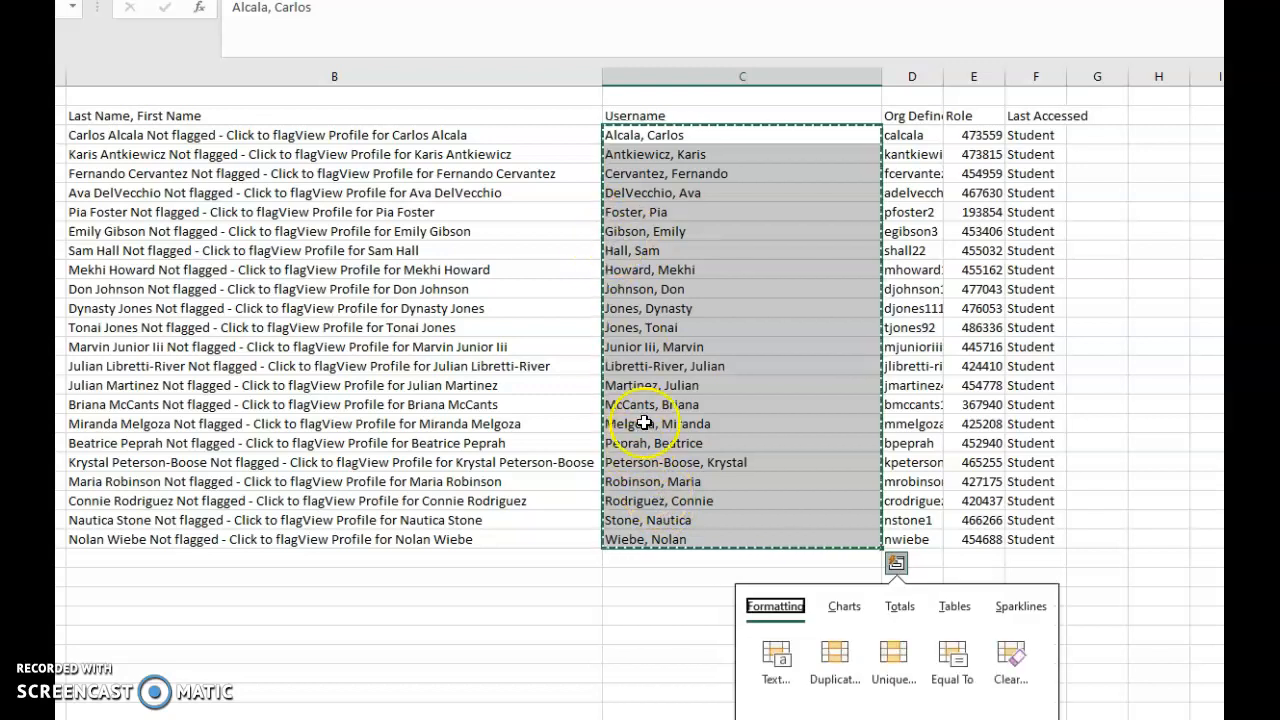
Switch to the copied attendance form and paste the student names into Row 1 of the multiple choice grid question.
{"action": "left_click", "coordinate": [523, 718]}
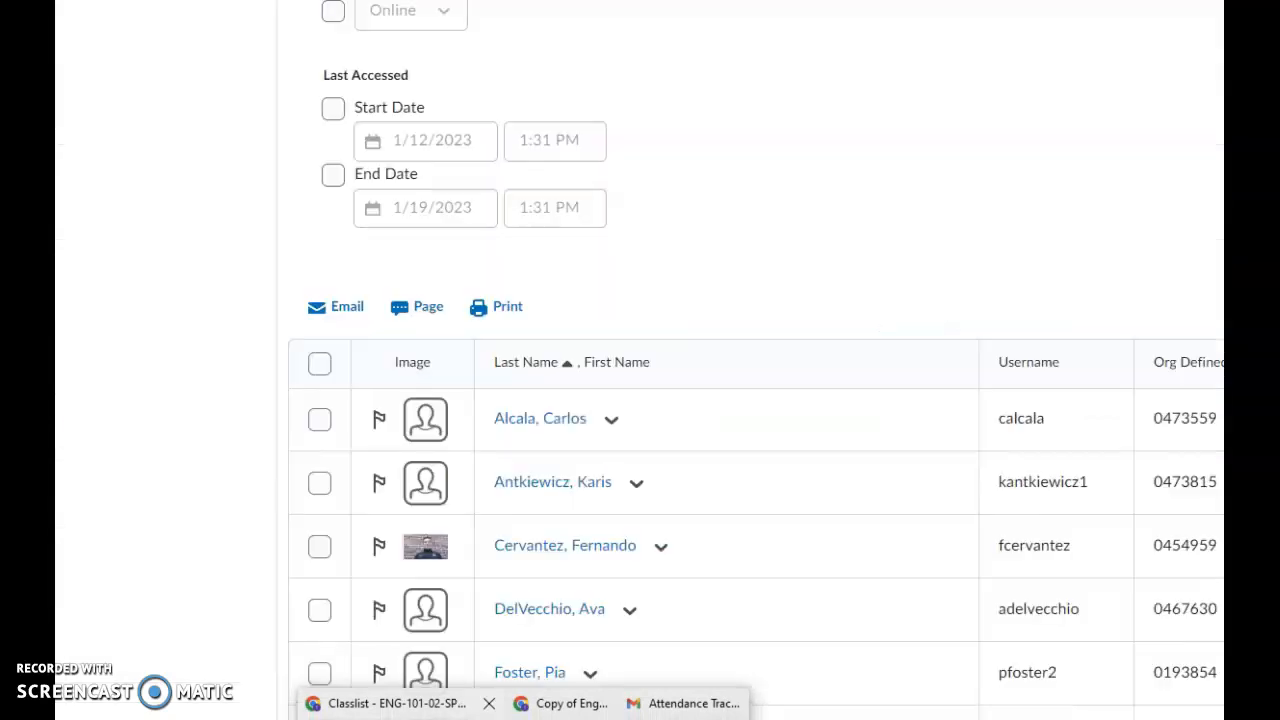
{"action": "left_click", "coordinate": [474, 700]}
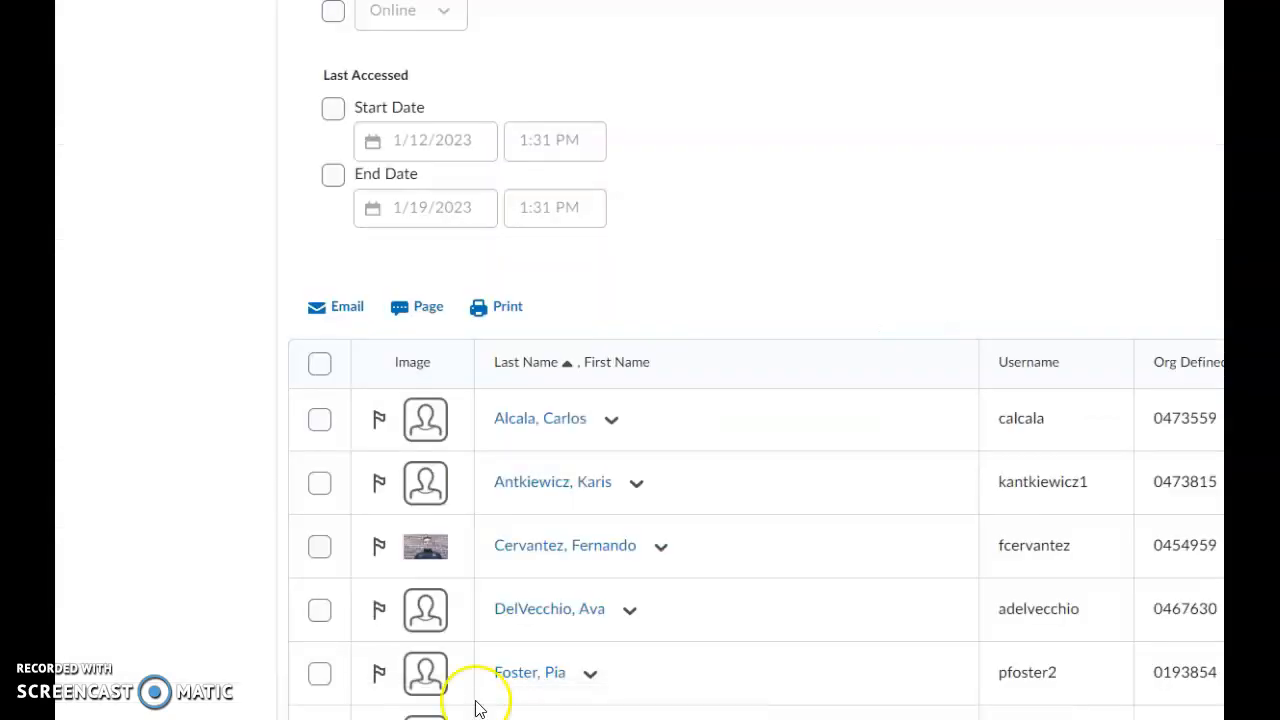
{"action": "left_click", "coordinate": [300, 2]}
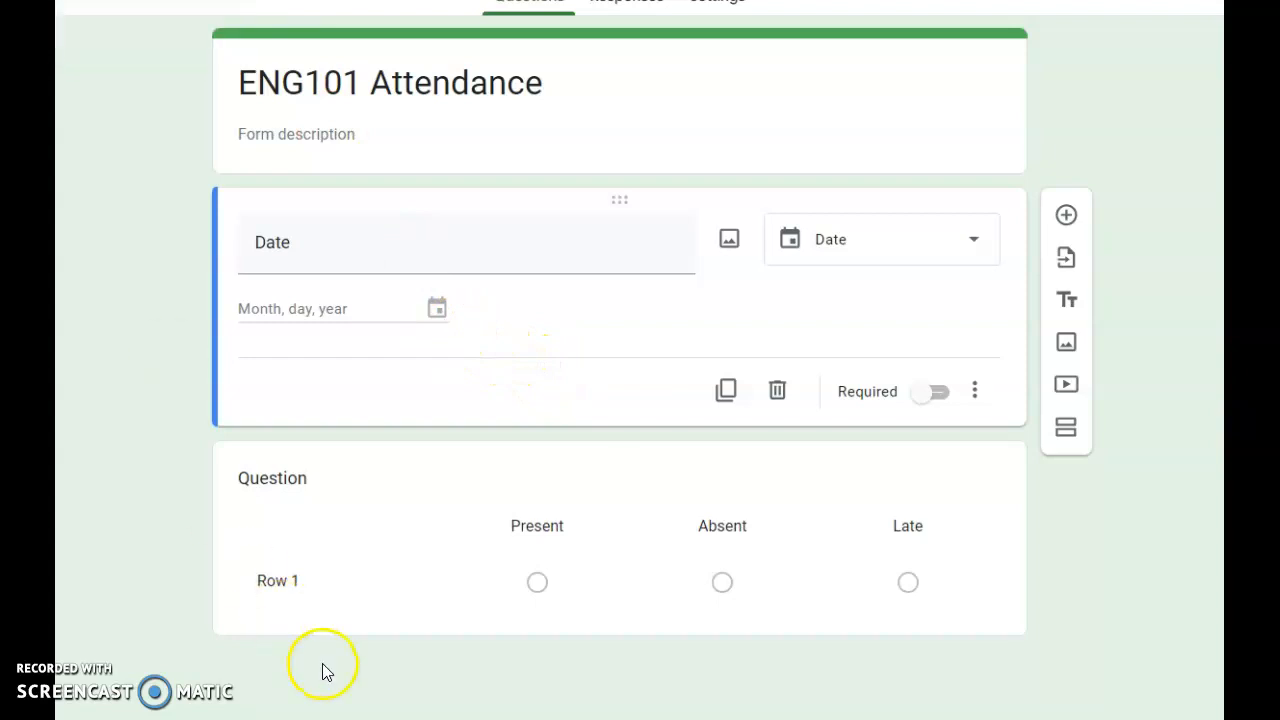
{"action": "left_click", "coordinate": [290, 588]}
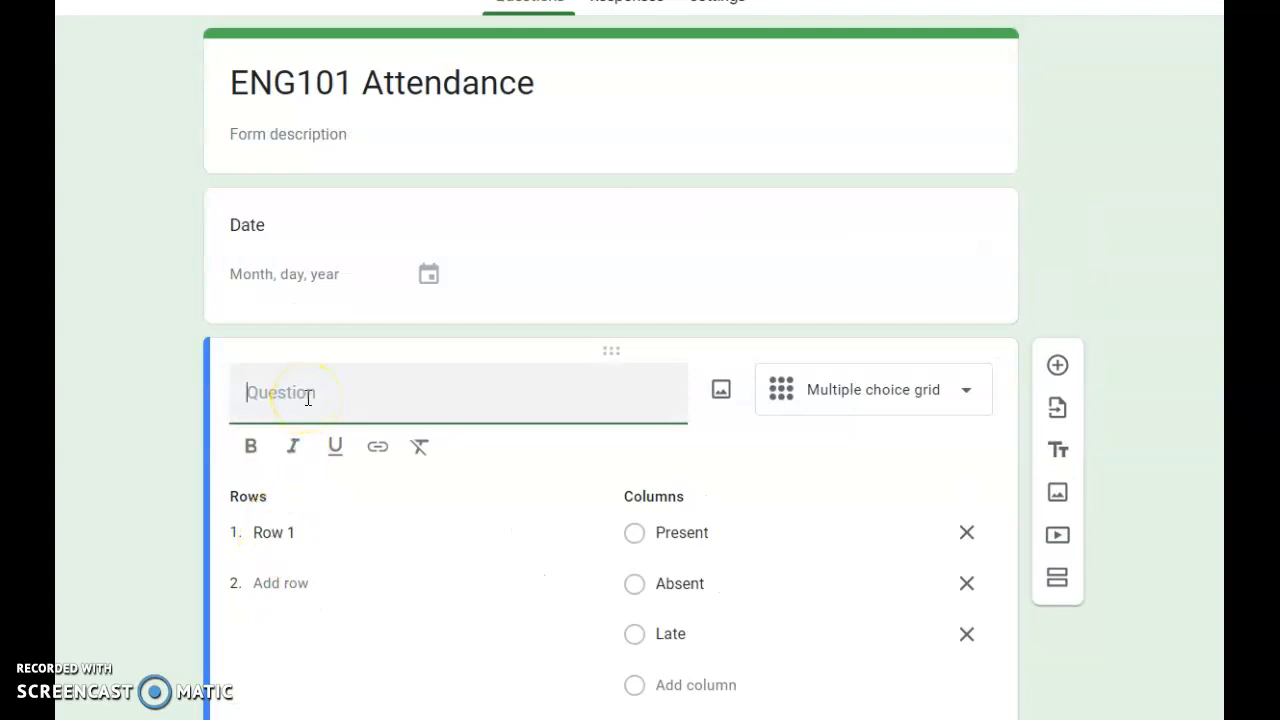
{"action": "left_click", "coordinate": [277, 532]}
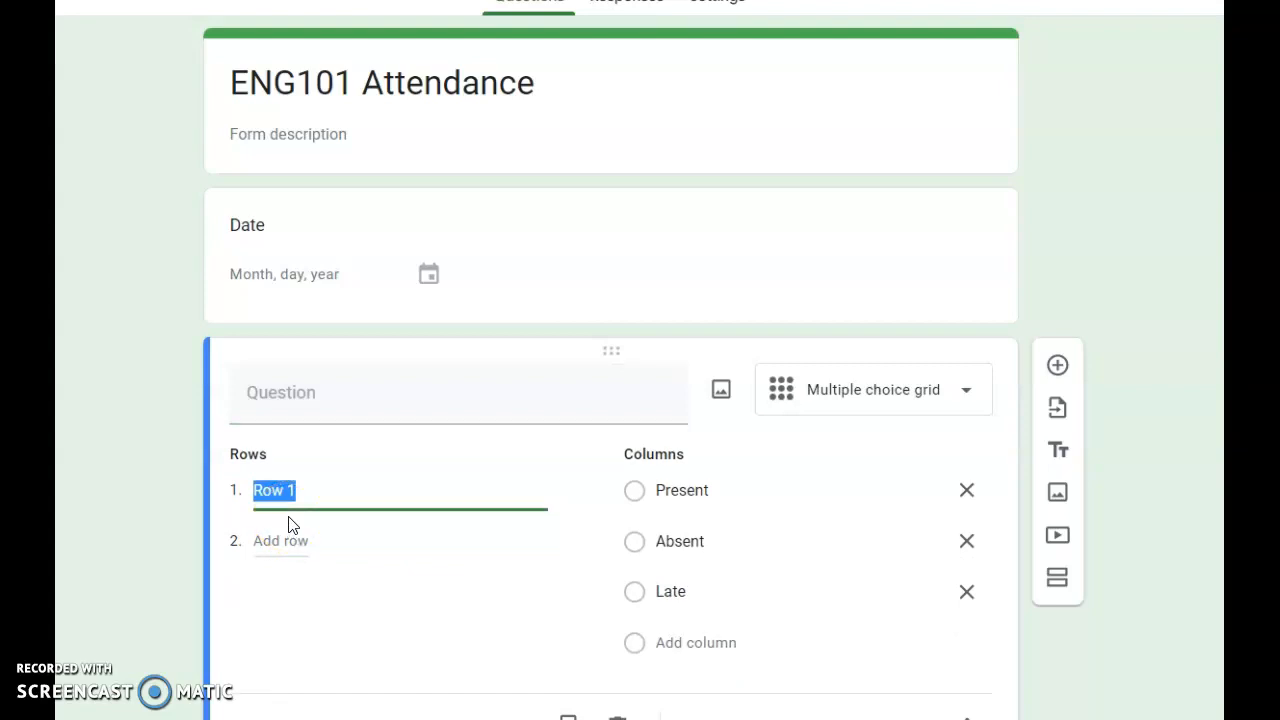
{"action": "key", "text": "ctrl+v"}
{"action": "left_click", "coordinate": [1180, 557]}
Review the student rows and the Present, Absent and Late columns of the grid question, and open the form's preview.
{"action": "scroll", "coordinate": [1184, 590], "scroll_direction": "up", "scroll_amount": 10}
{"action": "scroll", "coordinate": [1184, 590], "scroll_direction": "down", "scroll_amount": 5}
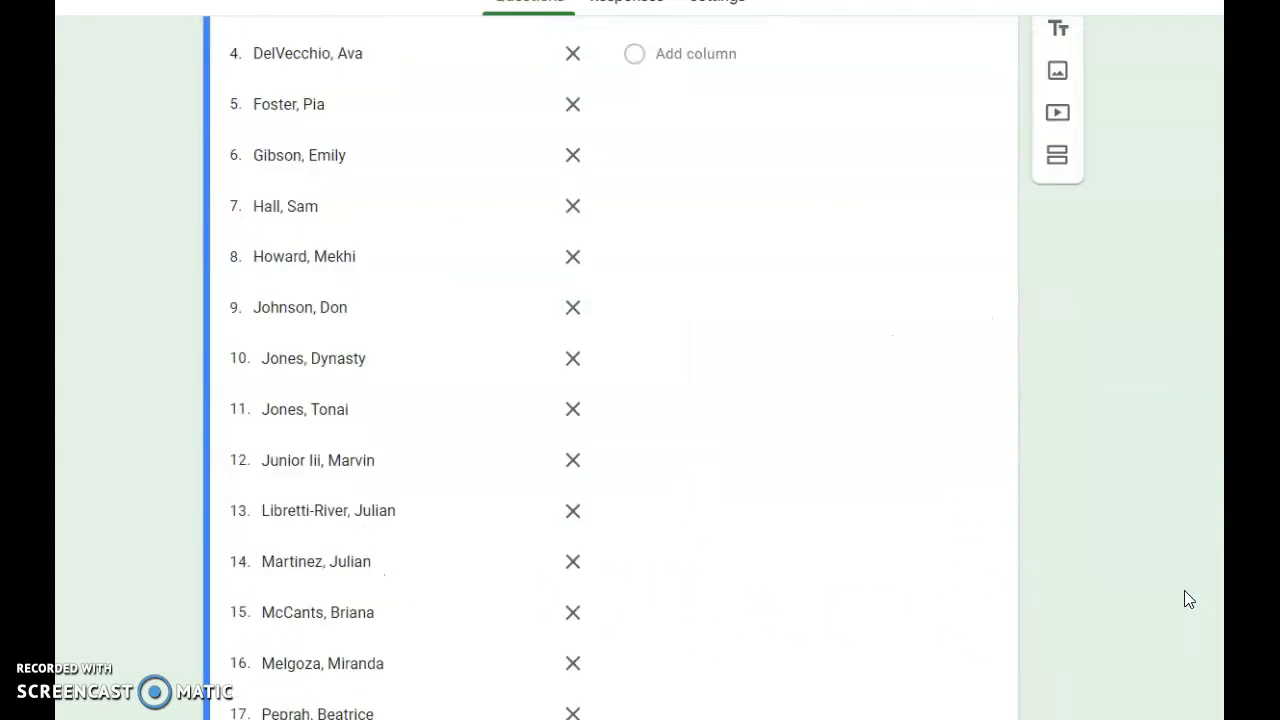
{"action": "scroll", "coordinate": [1186, 596], "scroll_direction": "up", "scroll_amount": 3}
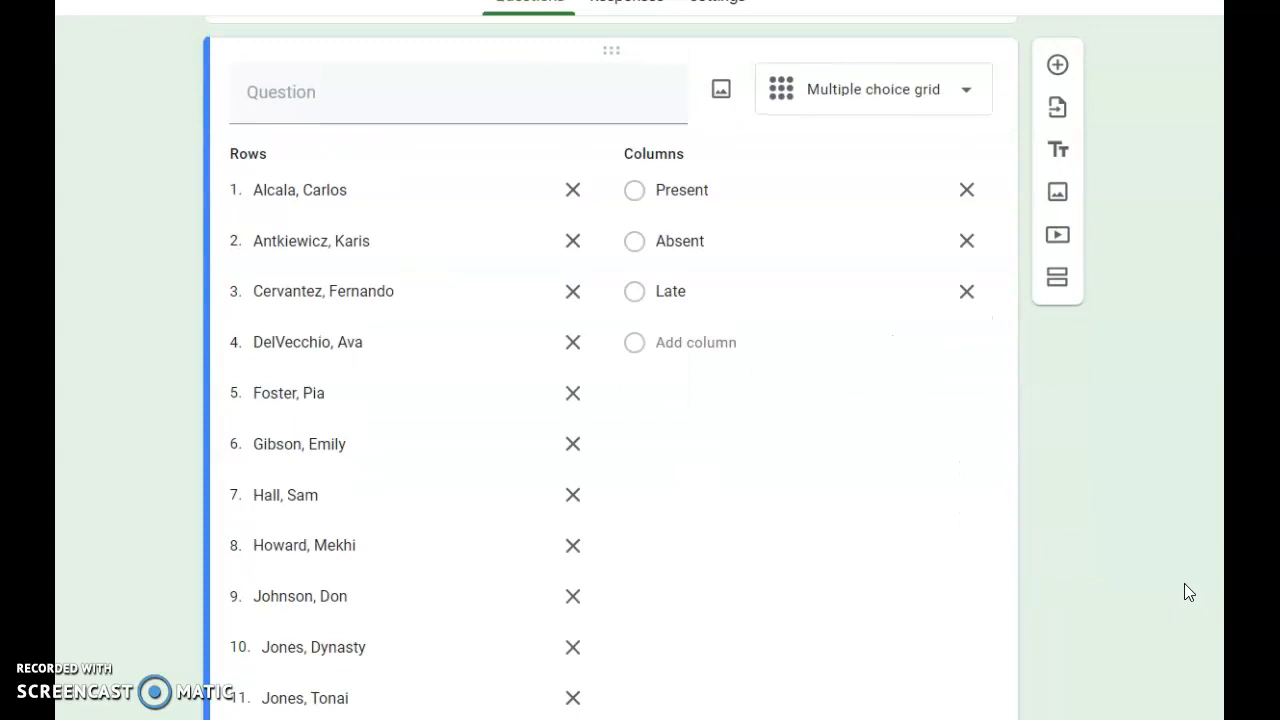
{"action": "scroll", "coordinate": [1184, 583], "scroll_direction": "down", "scroll_amount": 2}
{"action": "scroll", "coordinate": [1182, 585], "scroll_direction": "up", "scroll_amount": 1}
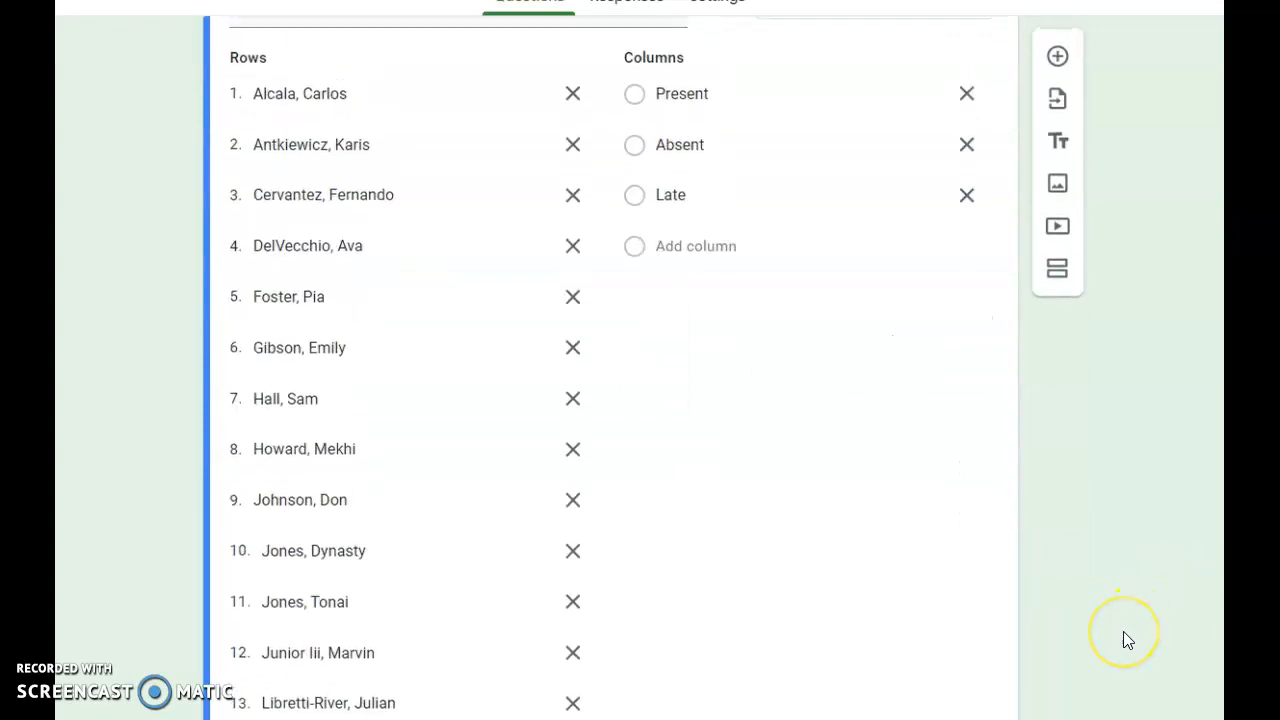
{"action": "scroll", "coordinate": [1123, 631], "scroll_direction": "up", "scroll_amount": 2}
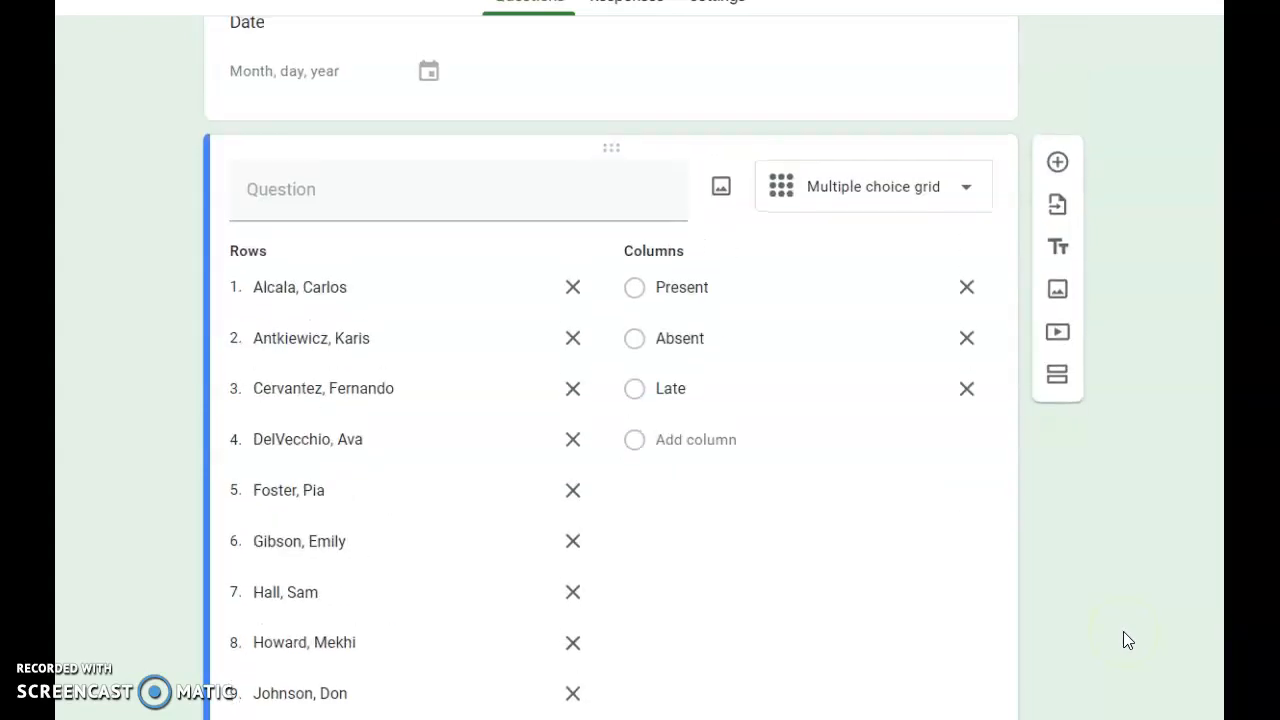
{"action": "scroll", "coordinate": [1123, 631], "scroll_direction": "up", "scroll_amount": 1}
{"action": "scroll", "coordinate": [1091, 640], "scroll_direction": "down", "scroll_amount": 4}
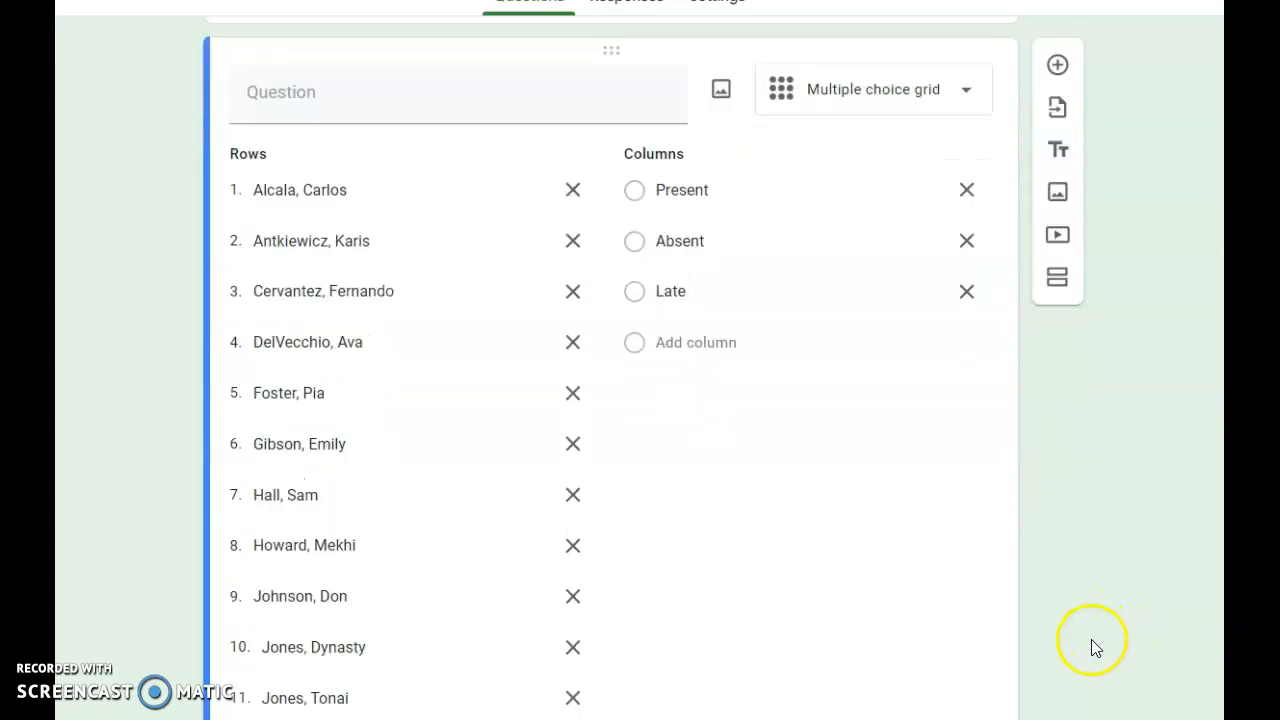
{"action": "scroll", "coordinate": [1090, 640], "scroll_direction": "up", "scroll_amount": 1}
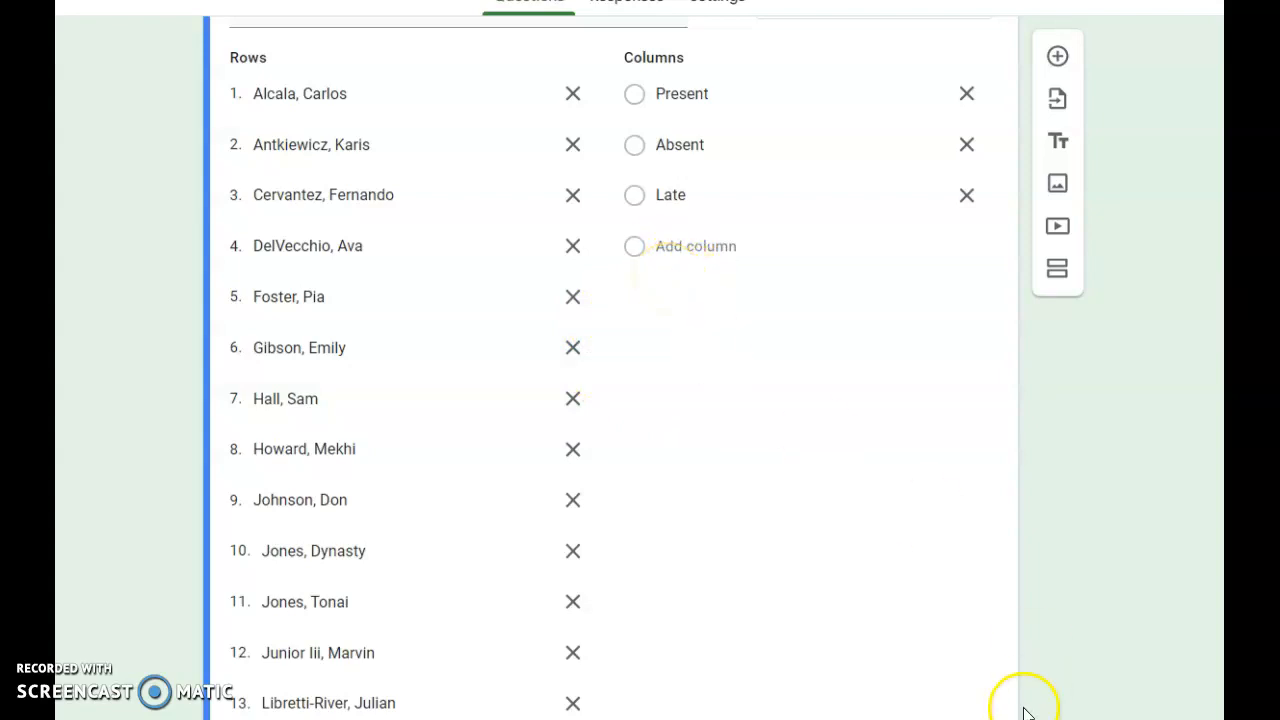
{"action": "scroll", "coordinate": [823, 617], "scroll_direction": "down", "scroll_amount": 5}
{"action": "scroll", "coordinate": [823, 617], "scroll_direction": "up", "scroll_amount": 6}
{"action": "scroll", "coordinate": [823, 620], "scroll_direction": "up", "scroll_amount": 3}
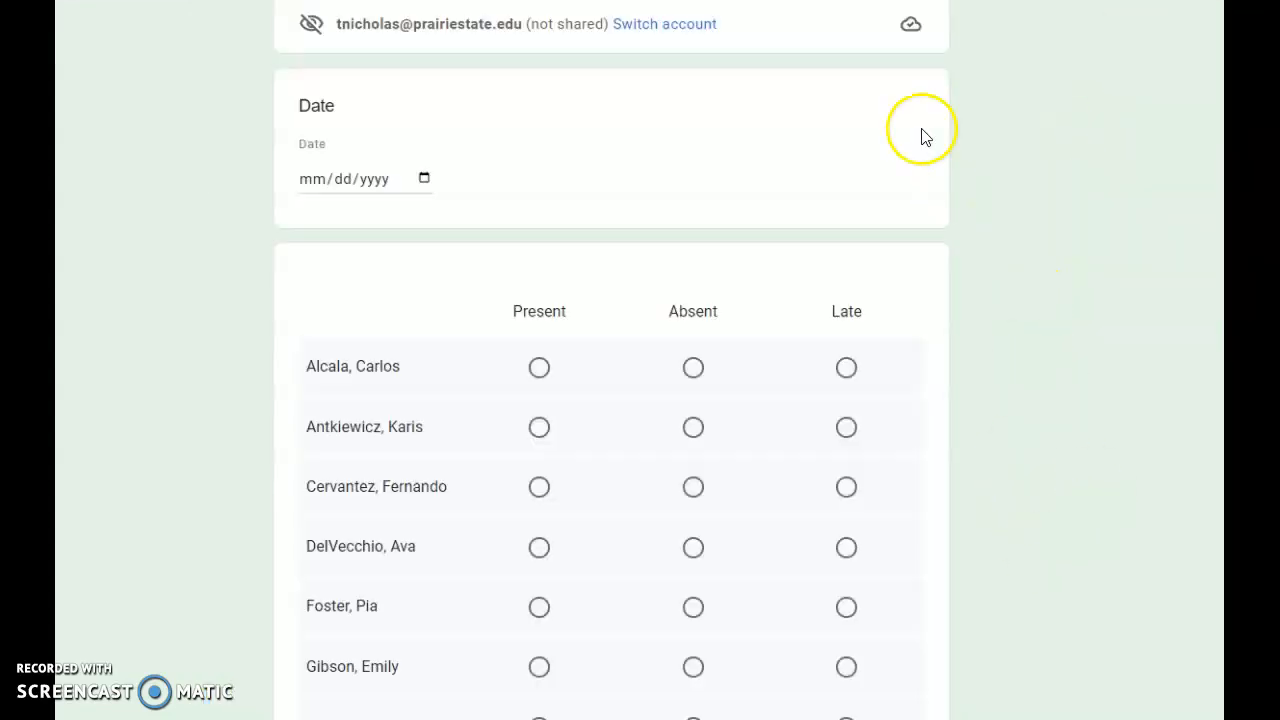
Examine the Date question's calendar in the form preview and close it without choosing a date.
{"action": "scroll", "coordinate": [859, 90], "scroll_direction": "up", "scroll_amount": 1}
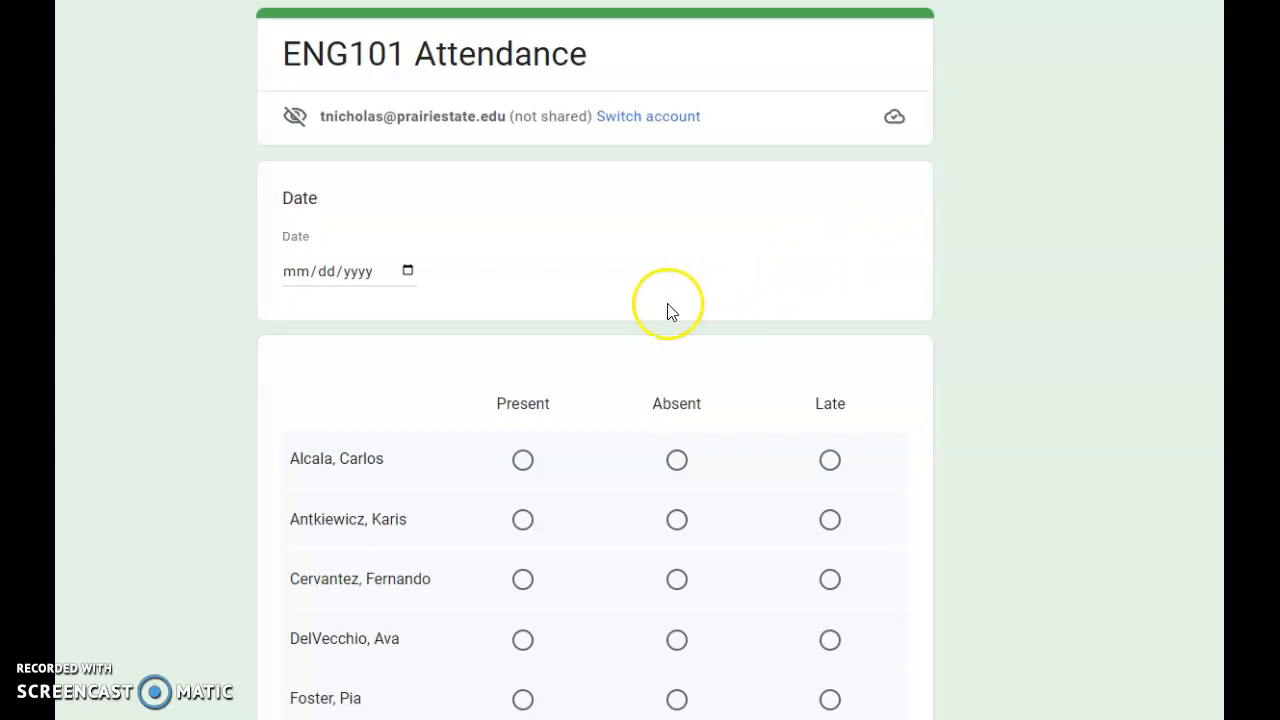
{"action": "left_click", "coordinate": [300, 269]}
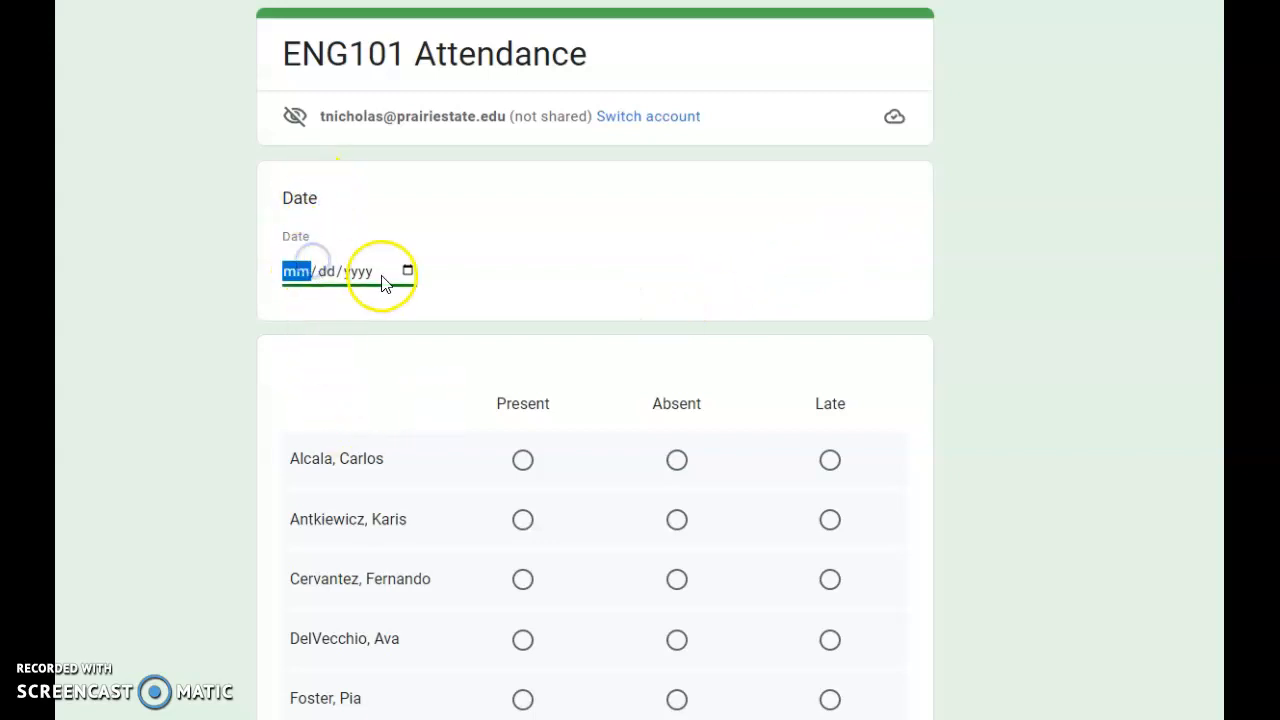
{"action": "left_click", "coordinate": [407, 271]}
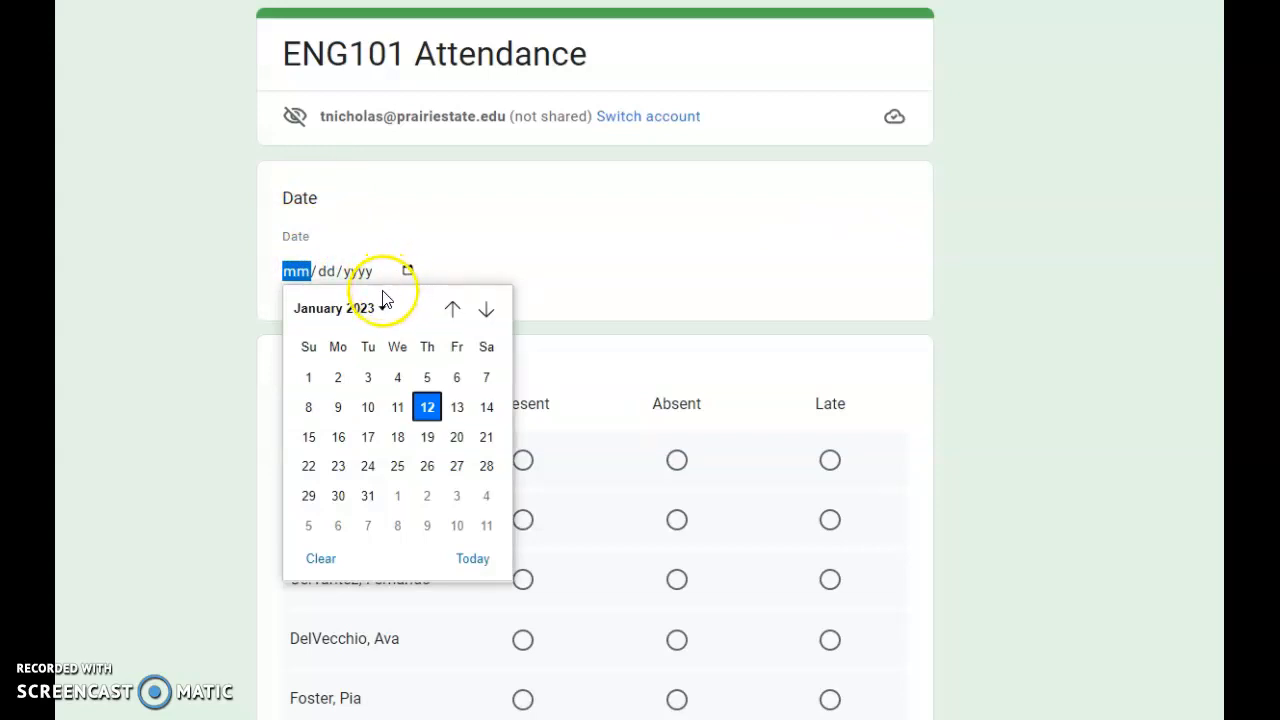
{"action": "left_click", "coordinate": [1032, 386]}
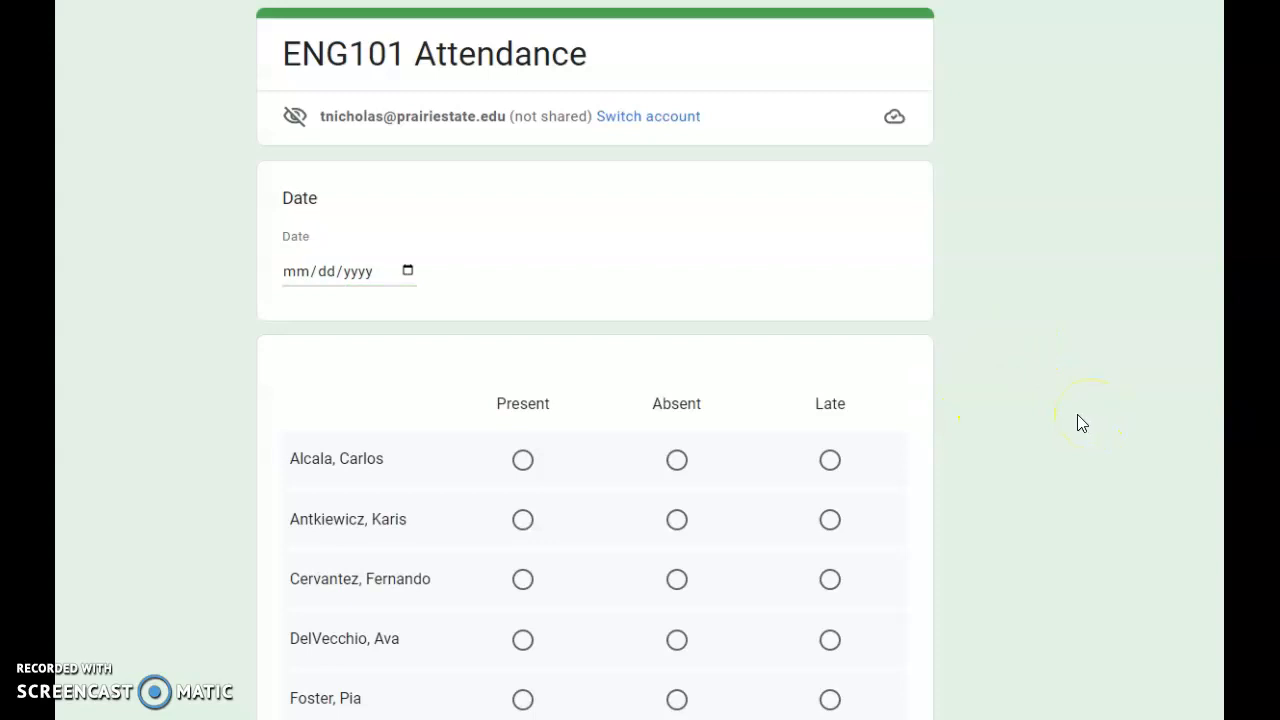
Mark the first four students in the previewed form as Absent and submit the response.
{"action": "scroll", "coordinate": [1083, 414], "scroll_direction": "down", "scroll_amount": 1}
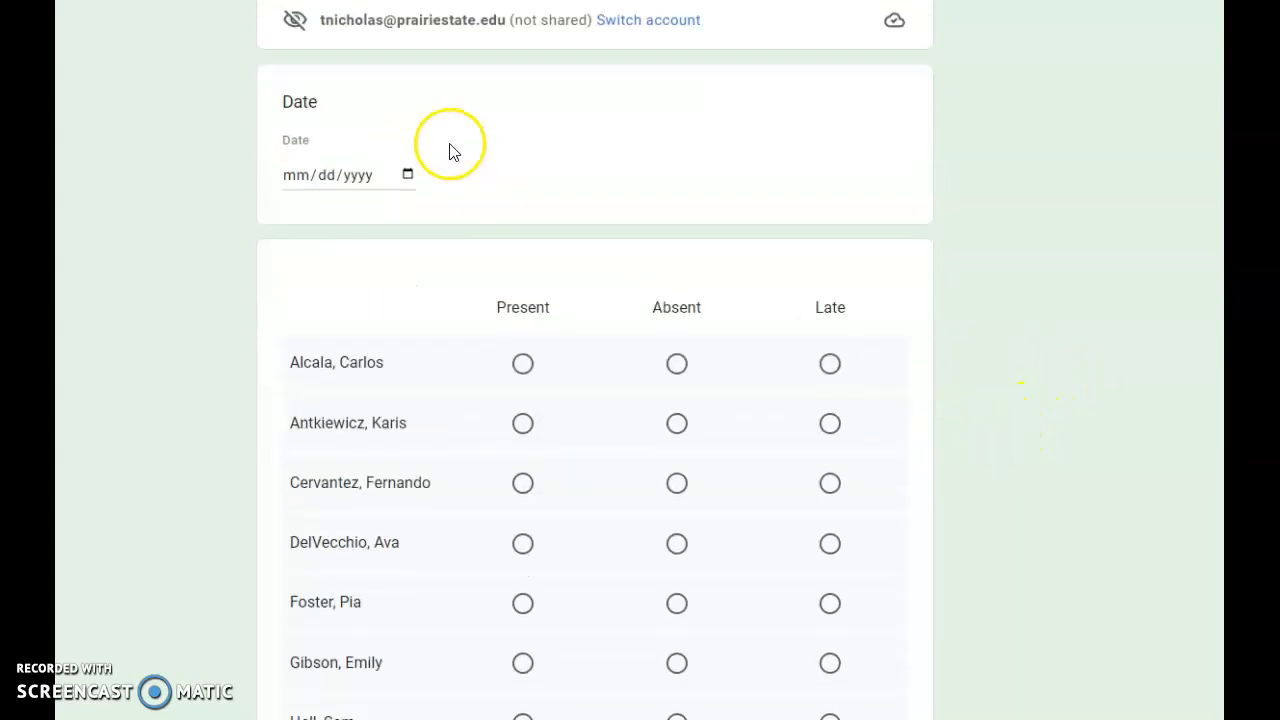
{"action": "scroll", "coordinate": [906, 350], "scroll_direction": "down", "scroll_amount": 3}
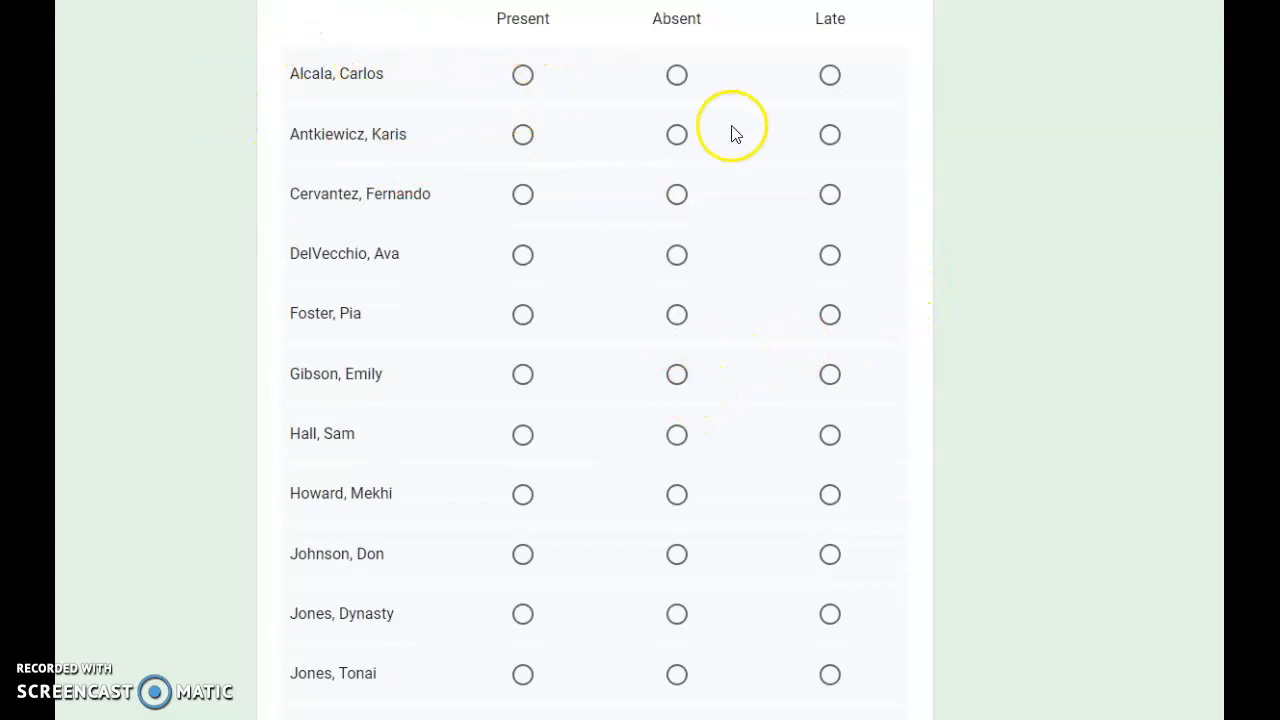
{"action": "left_click", "coordinate": [672, 78]}
{"action": "left_click", "coordinate": [677, 135]}
{"action": "left_click", "coordinate": [677, 194]}
{"action": "left_click", "coordinate": [677, 254]}
{"action": "scroll", "coordinate": [747, 403], "scroll_direction": "down", "scroll_amount": 1}
{"action": "scroll", "coordinate": [747, 403], "scroll_direction": "down", "scroll_amount": 6}
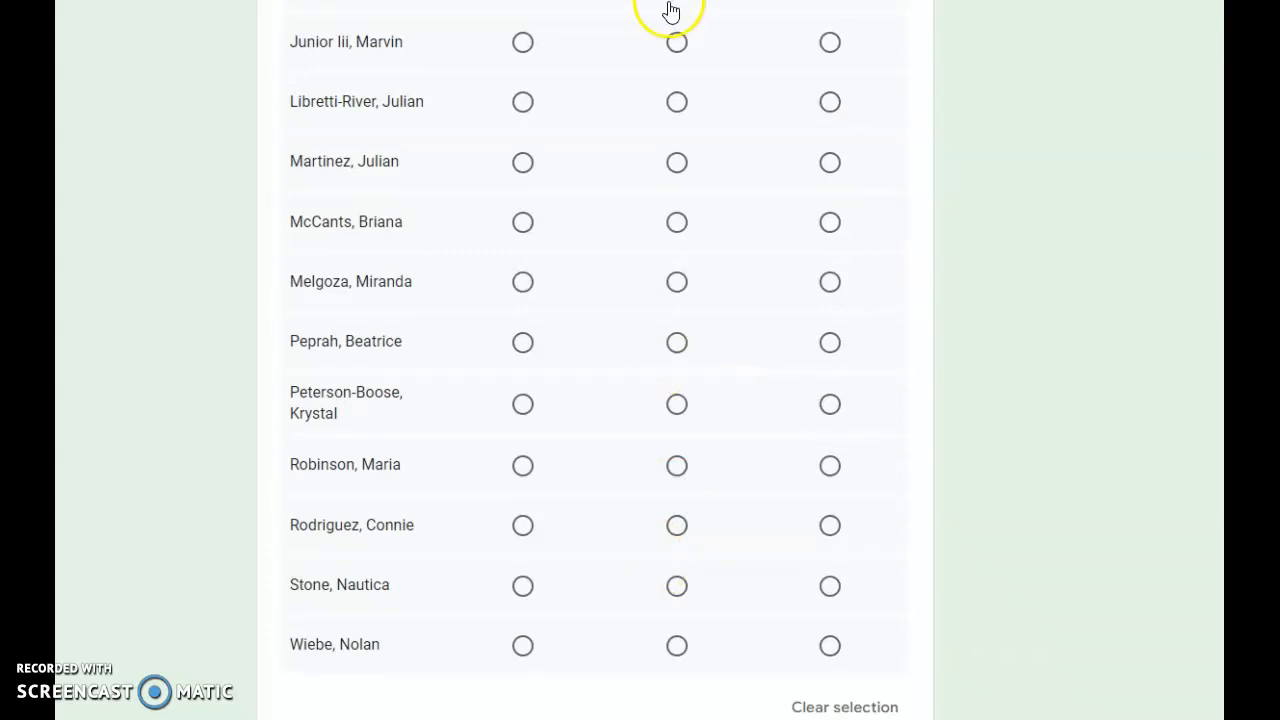
{"action": "scroll", "coordinate": [672, 12], "scroll_direction": "down", "scroll_amount": 1}
{"action": "left_click", "coordinate": [357, 676]}
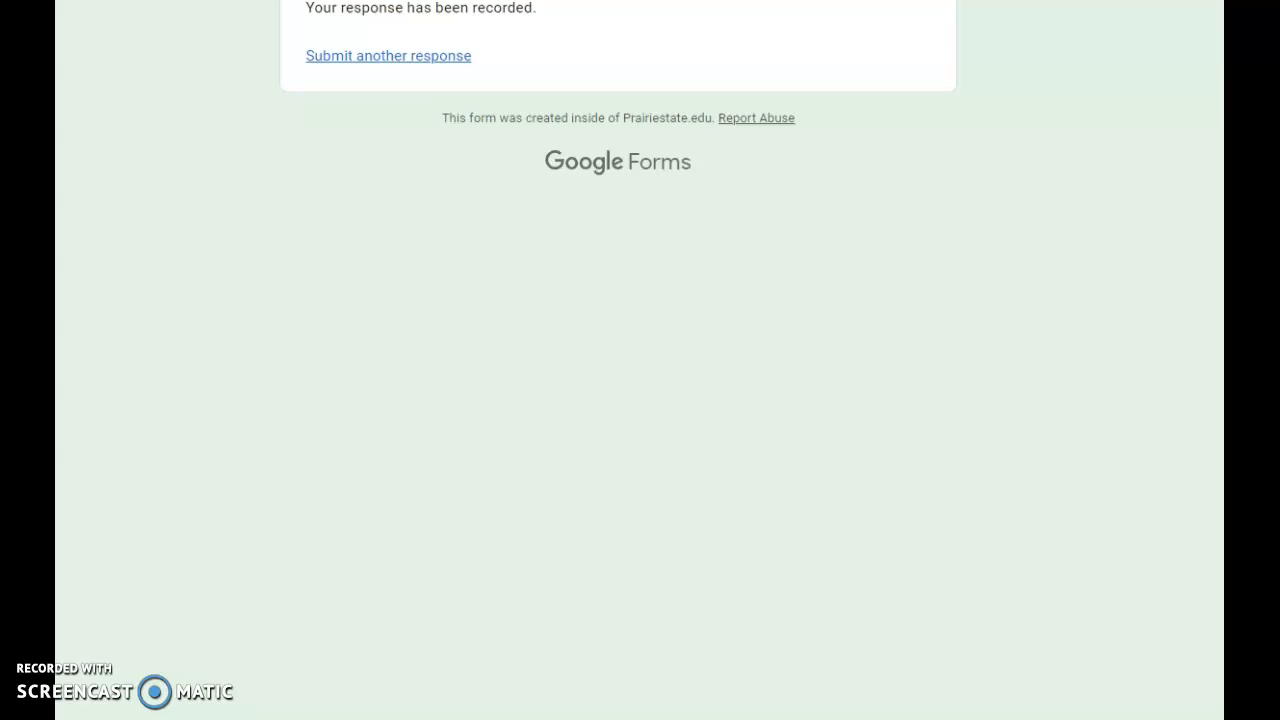
Return to the form editor and examine the response summary with its attendance chart.
{"action": "key", "text": "ctrl+shift+Tab"}
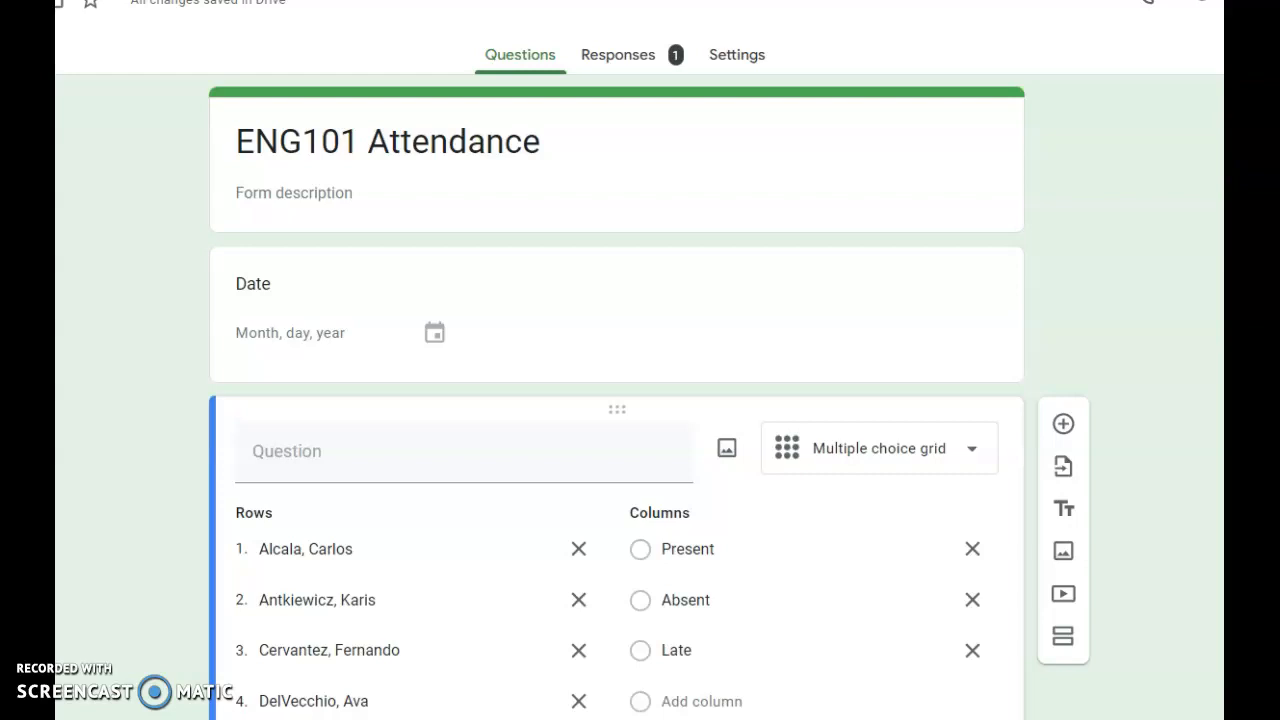
{"action": "left_click", "coordinate": [603, 62]}
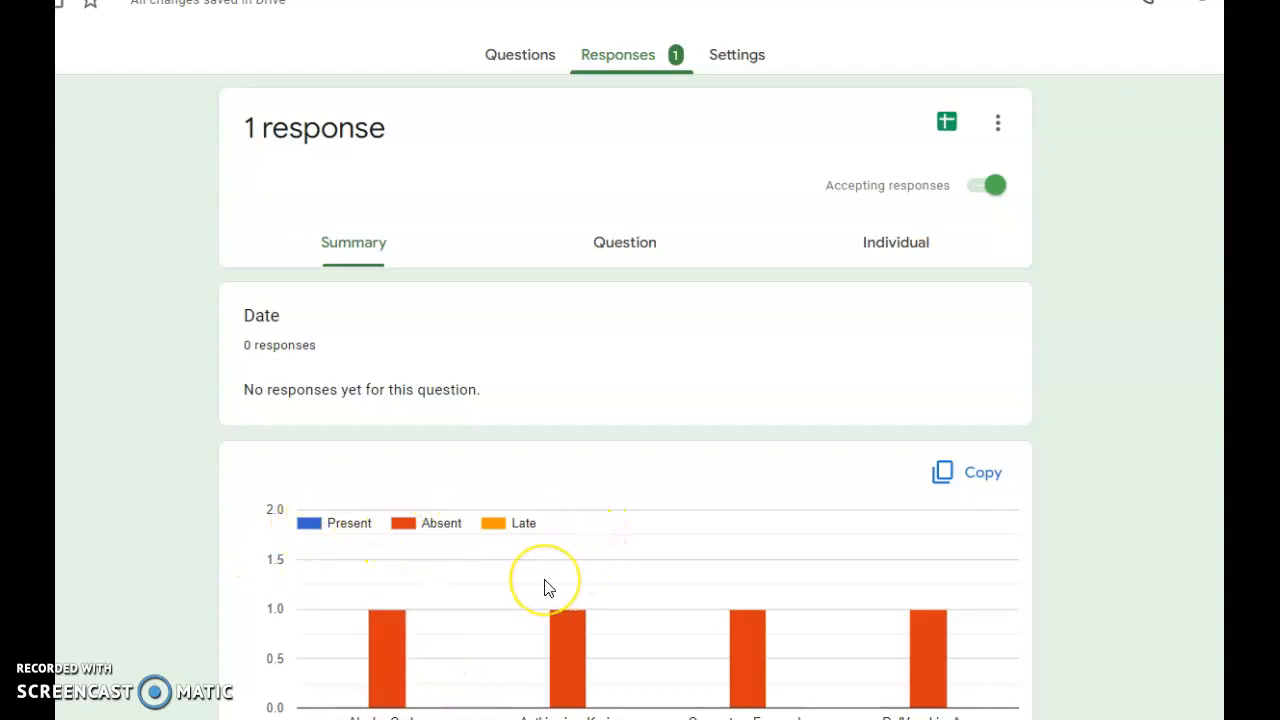
{"action": "left_click", "coordinate": [978, 628]}
{"action": "mouse_move", "coordinate": [926, 670]}
{"action": "scroll", "coordinate": [860, 710], "scroll_direction": "down", "scroll_amount": 1}
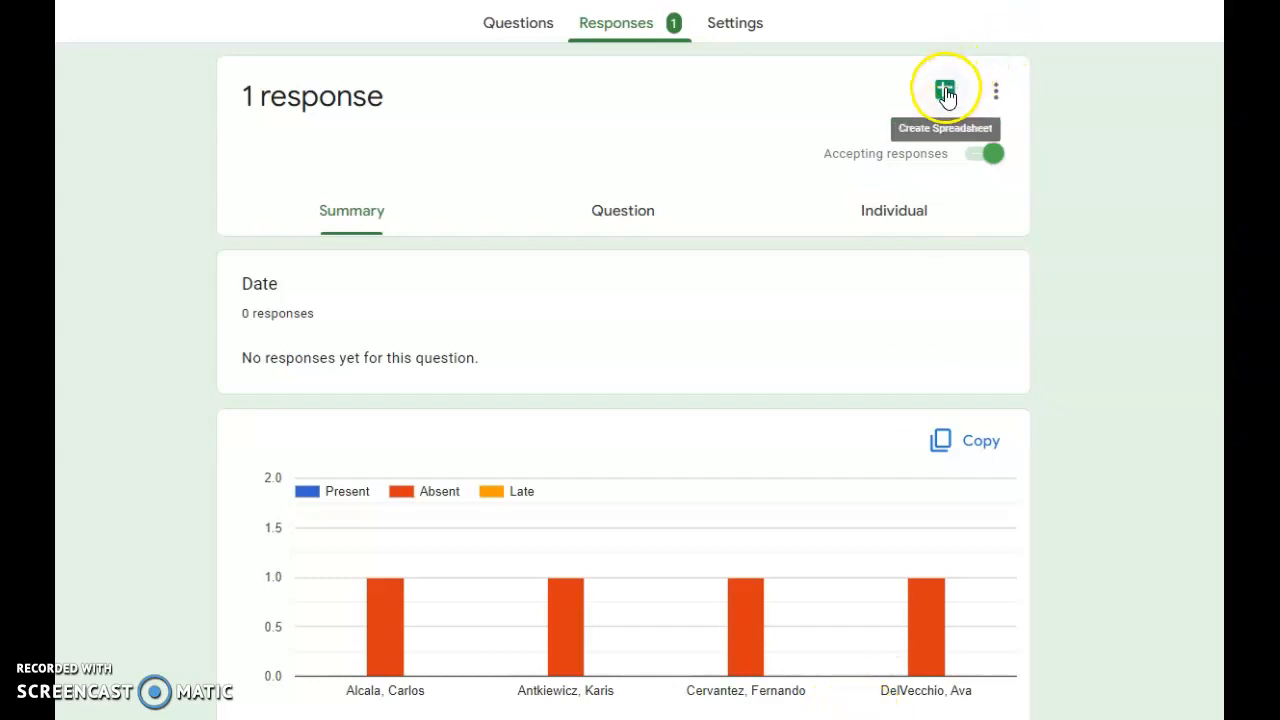
Create a new spreadsheet for the form's responses, keeping the suggested name.
{"action": "left_click", "coordinate": [948, 94]}
{"action": "left_click", "coordinate": [950, 92]}
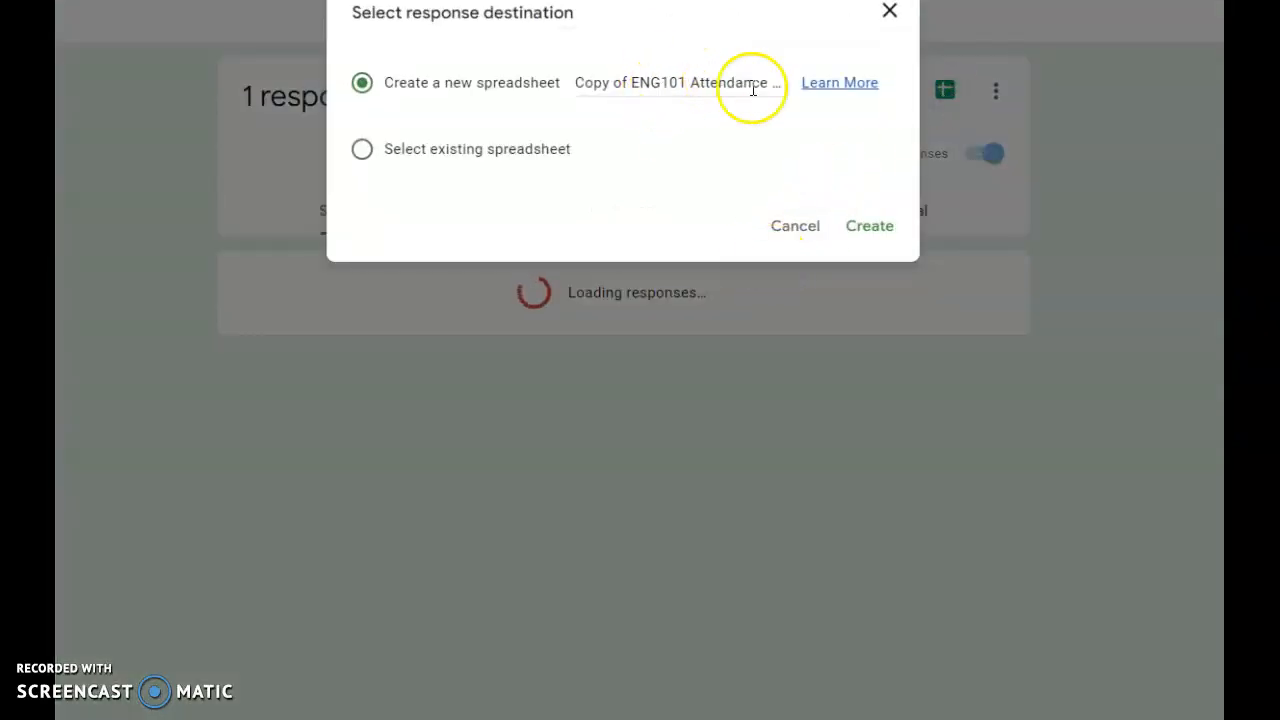
{"action": "left_click", "coordinate": [860, 229]}
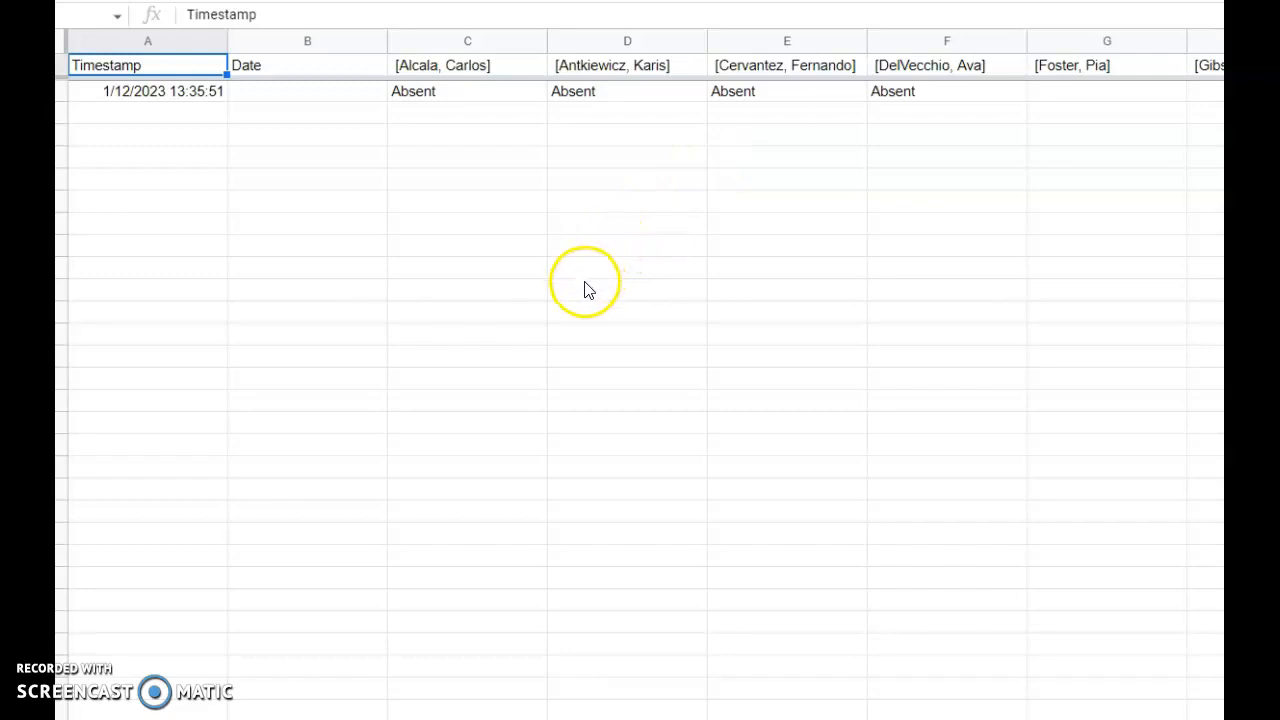
Inspect the first student name headers, the response's timestamp and its Date cell in the response spreadsheet.
{"action": "left_click", "coordinate": [463, 66]}
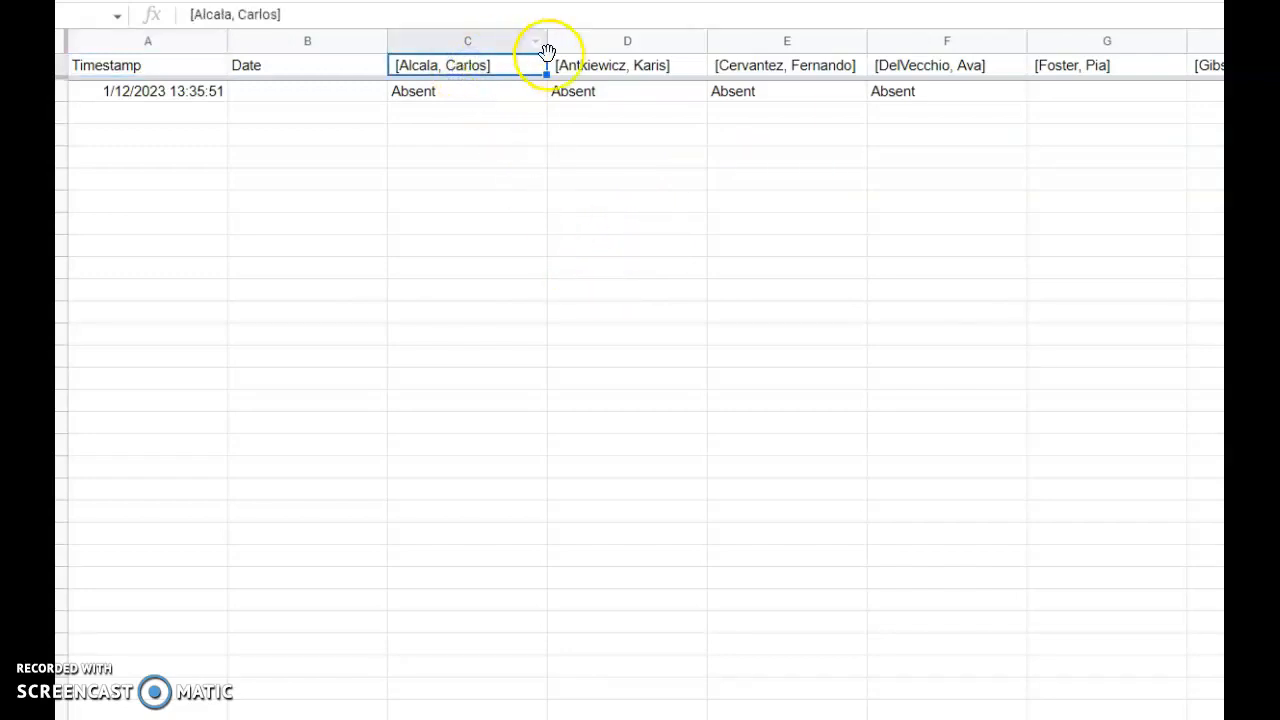
{"action": "left_click", "coordinate": [567, 66]}
{"action": "left_click", "coordinate": [786, 65]}
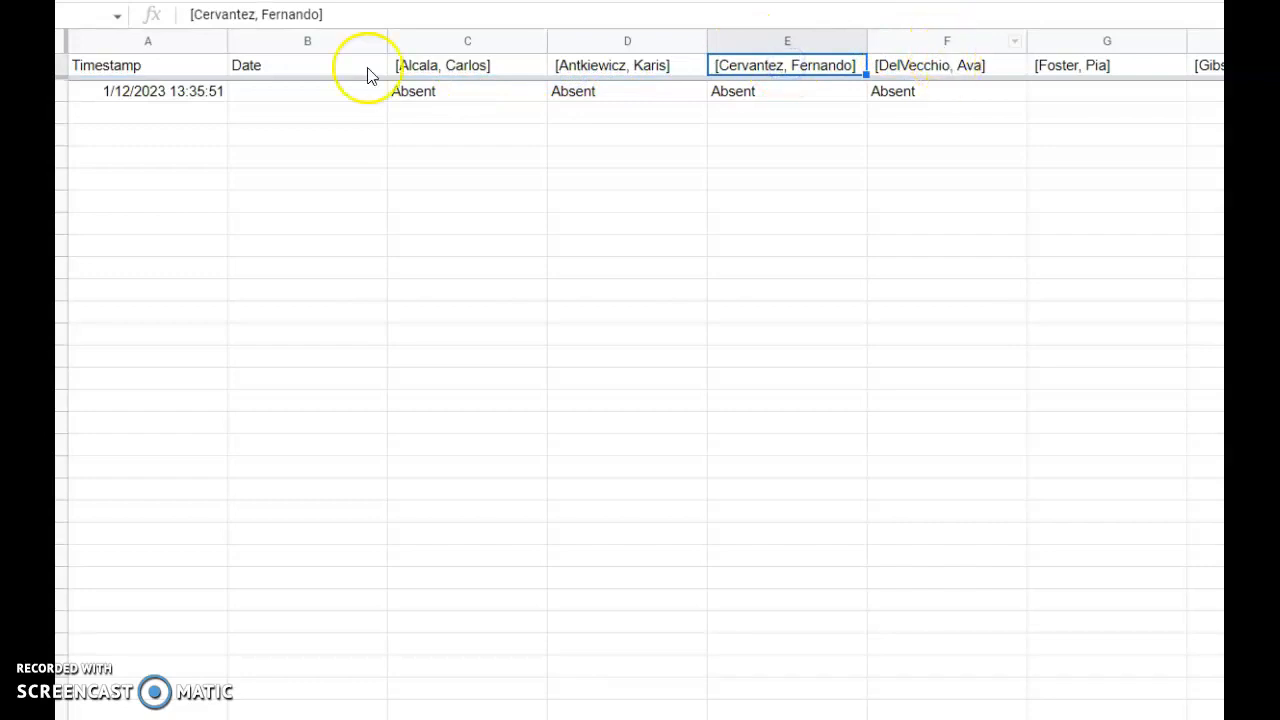
{"action": "left_click", "coordinate": [158, 91]}
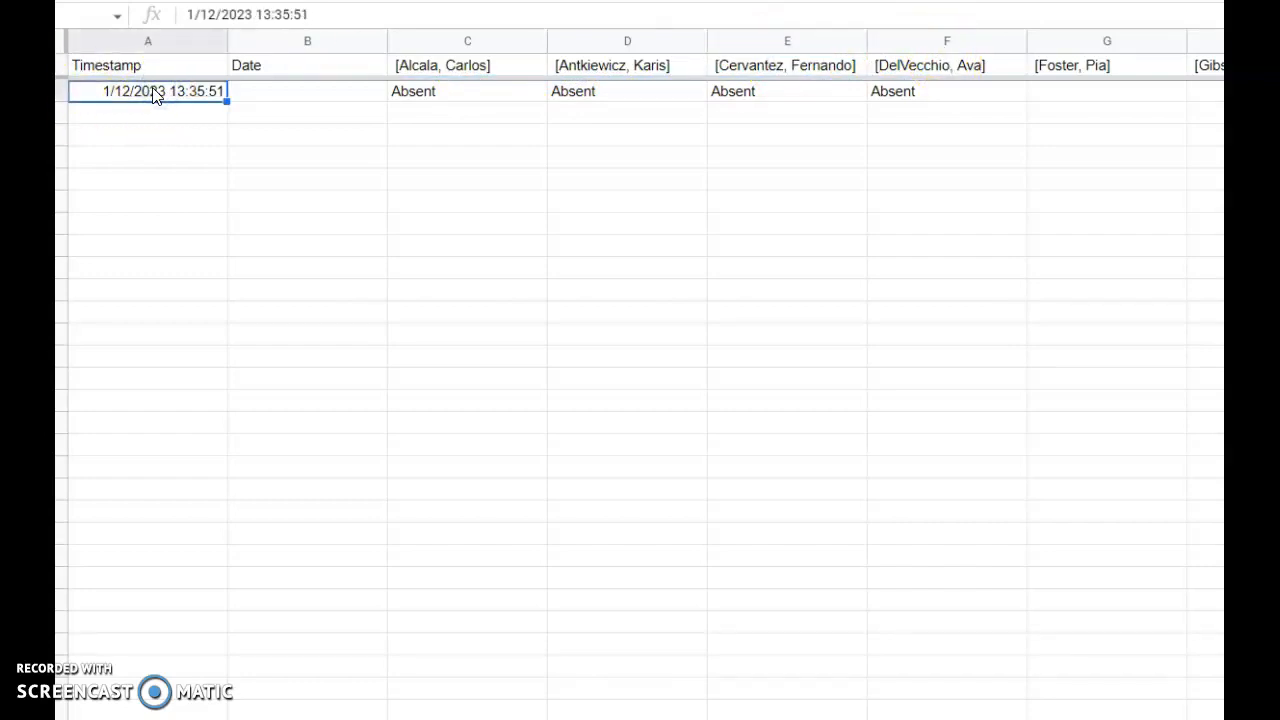
{"action": "left_click", "coordinate": [320, 90]}
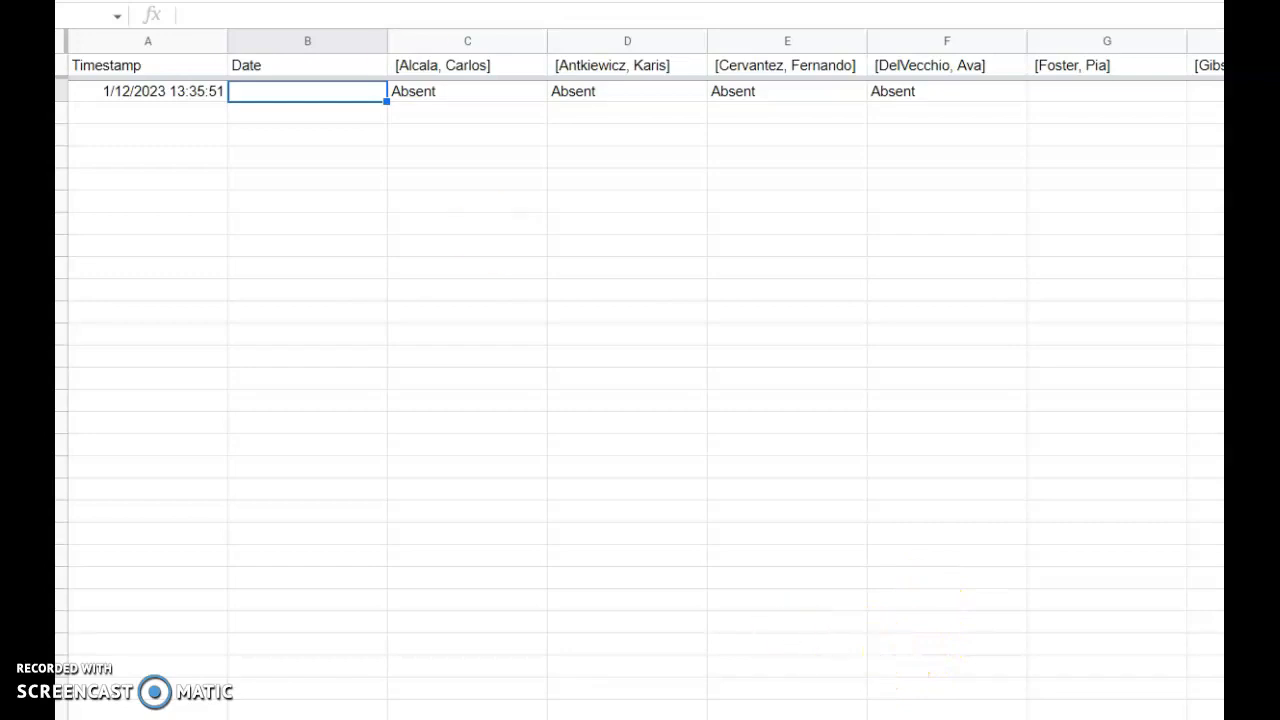
Return to the form editor, bring up the form's link for sending and shorten its URL.
{"action": "key", "text": "ctrl+shift+Tab"}
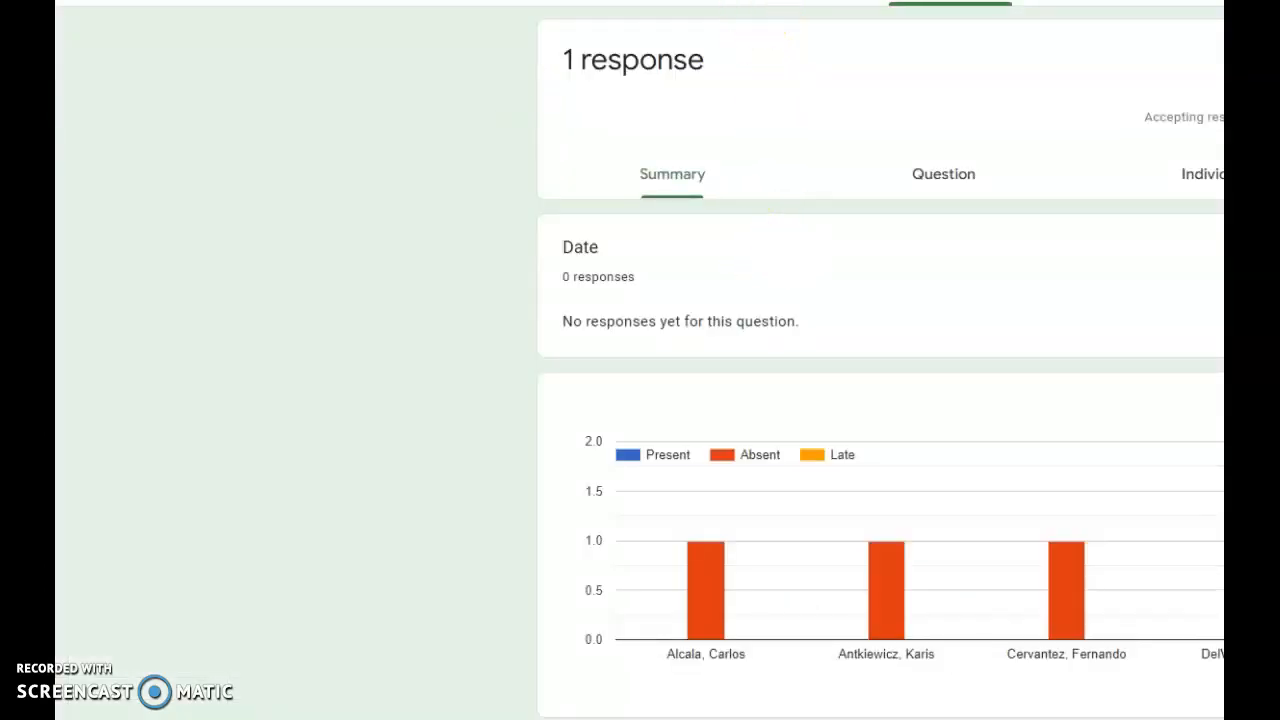
{"action": "left_click_drag", "start_coordinate": [1085, 2], "coordinate": [752, 2]}
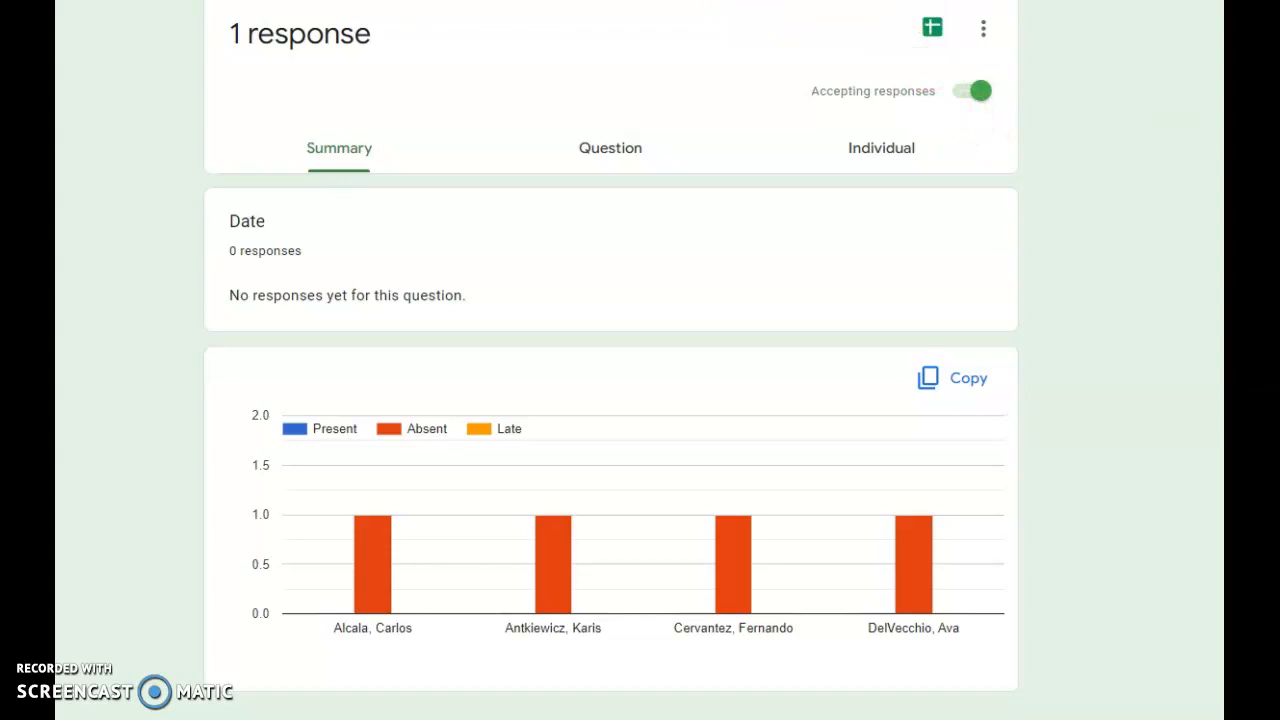
{"action": "scroll", "coordinate": [930, 45], "scroll_direction": "right", "scroll_amount": 3}
{"action": "scroll", "coordinate": [930, 45], "scroll_direction": "up", "scroll_amount": 1}
{"action": "scroll", "coordinate": [640, 360], "scroll_direction": "left", "scroll_amount": 1}
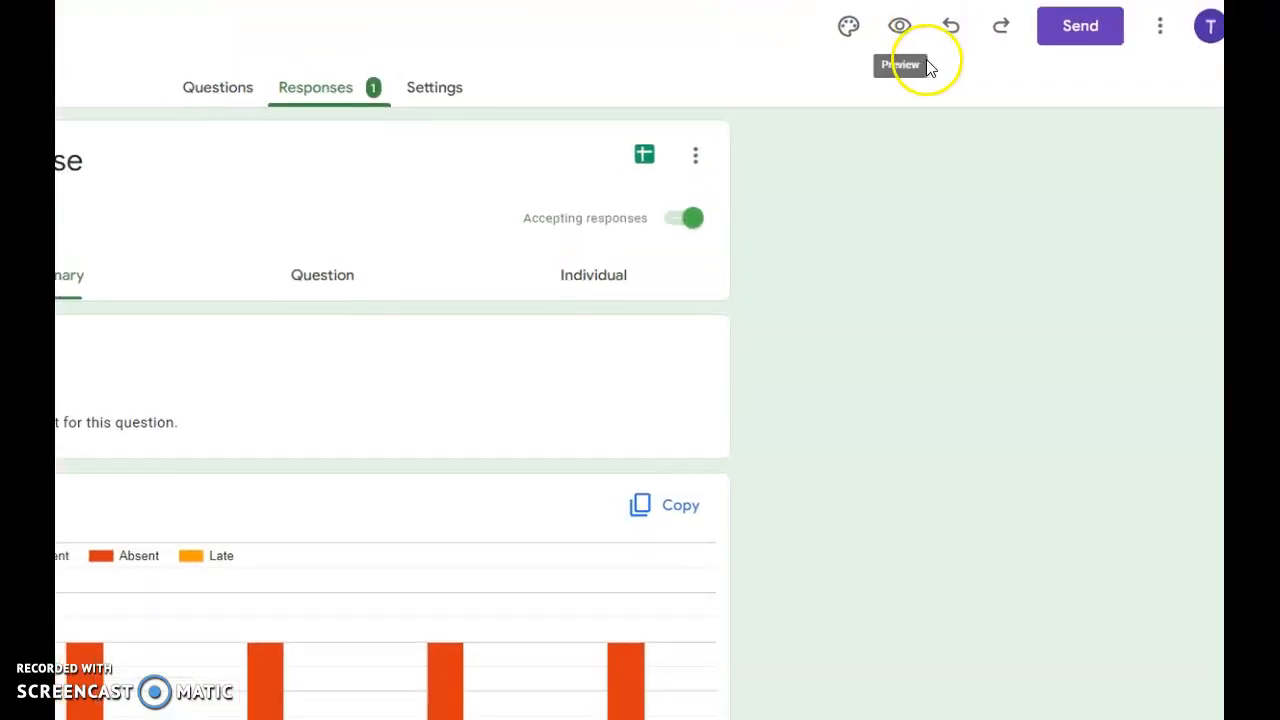
{"action": "left_click", "coordinate": [1077, 30]}
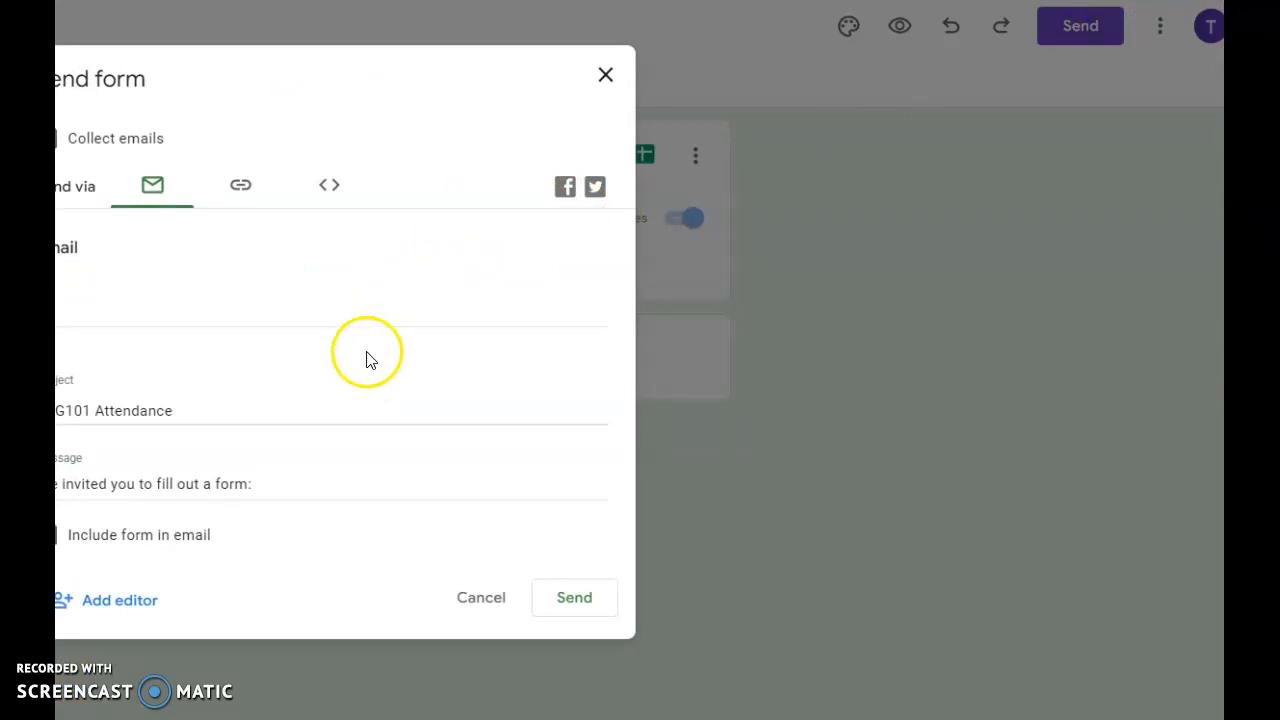
{"action": "left_click", "coordinate": [236, 189]}
{"action": "left_click", "coordinate": [120, 321]}
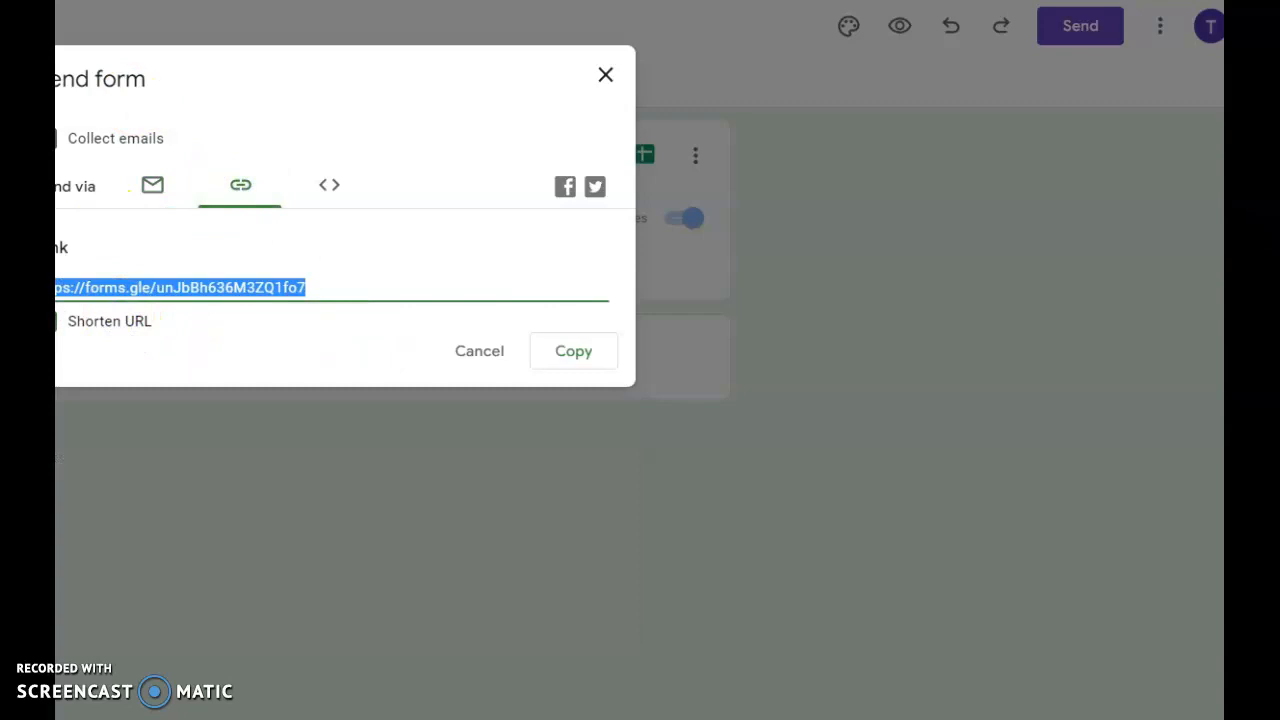
{"action": "left_click_drag", "start_coordinate": [253, 4], "coordinate": [317, 1]}
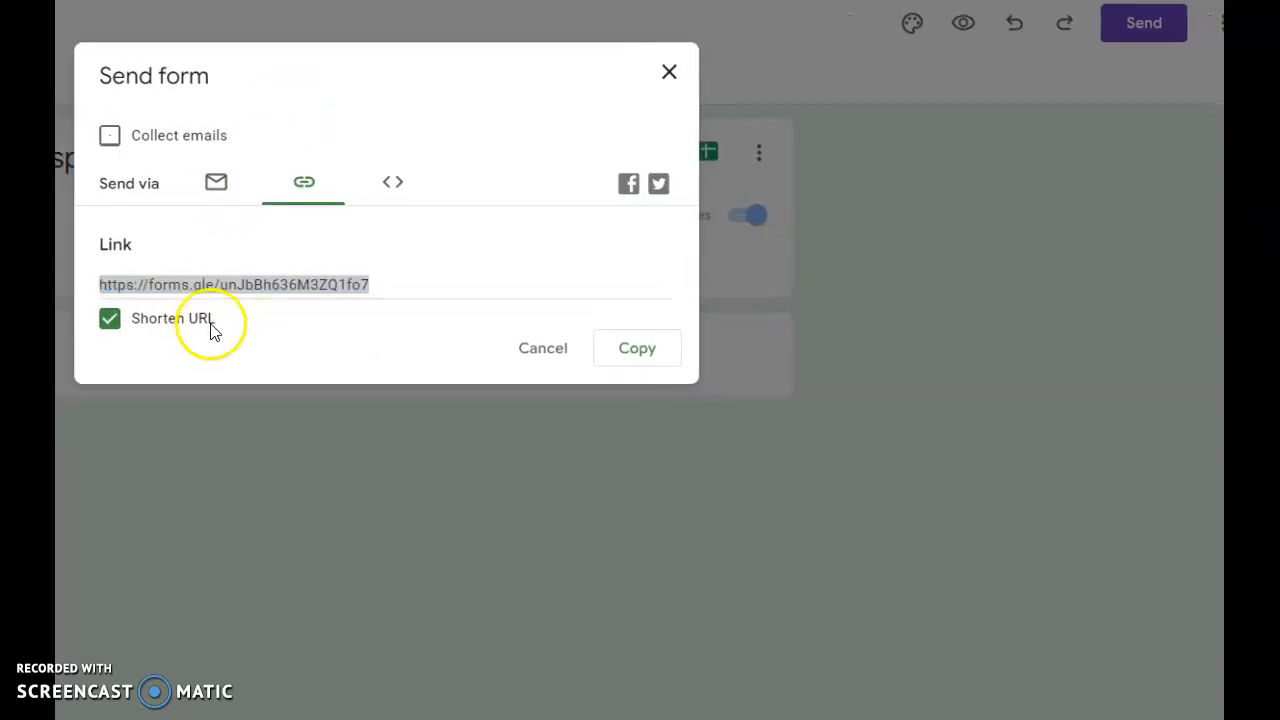